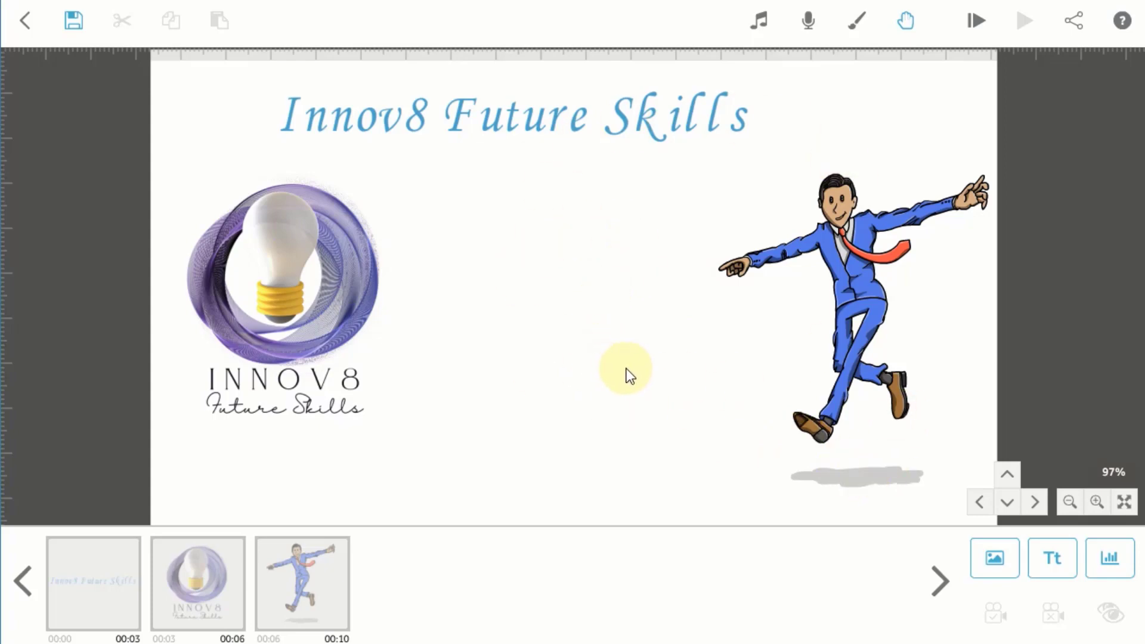
Insert the arched bridge and river image from the recently used images on an empty area of the canvas.
{"action": "left_click_drag", "start_coordinate": [669, 359], "coordinate": [159, 353]}
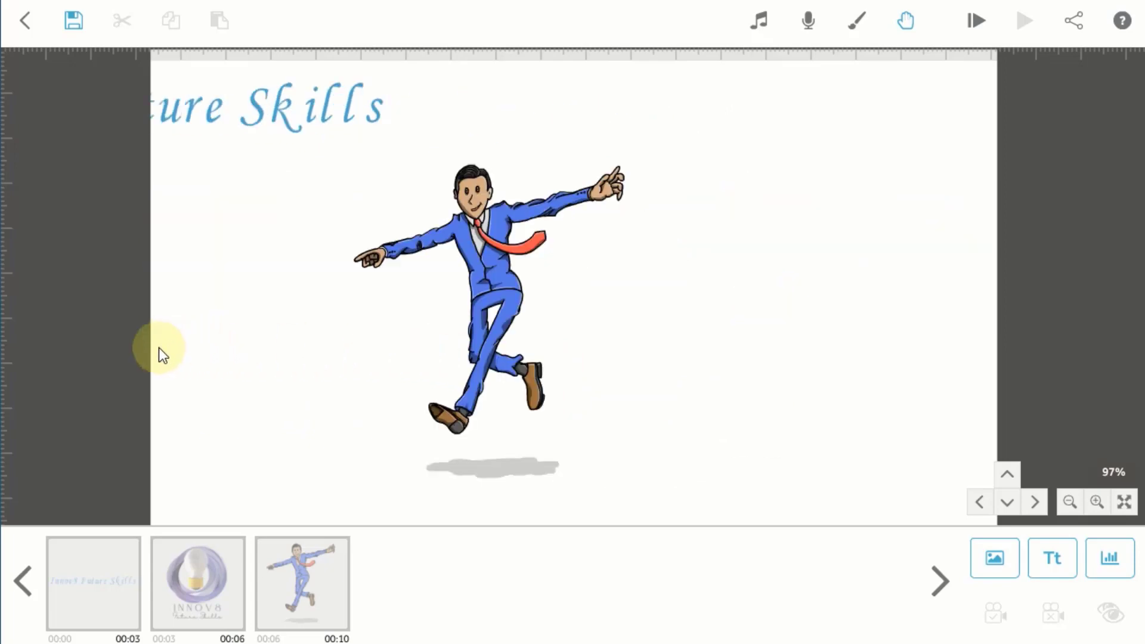
{"action": "left_click_drag", "start_coordinate": [632, 349], "coordinate": [343, 352]}
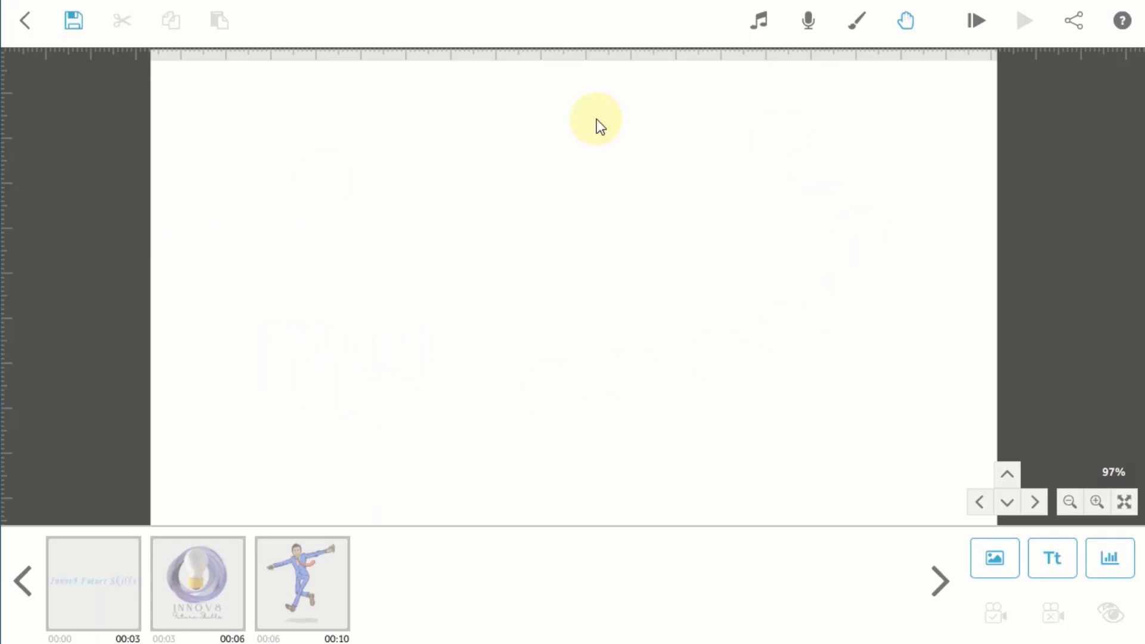
{"action": "left_click", "coordinate": [1009, 571]}
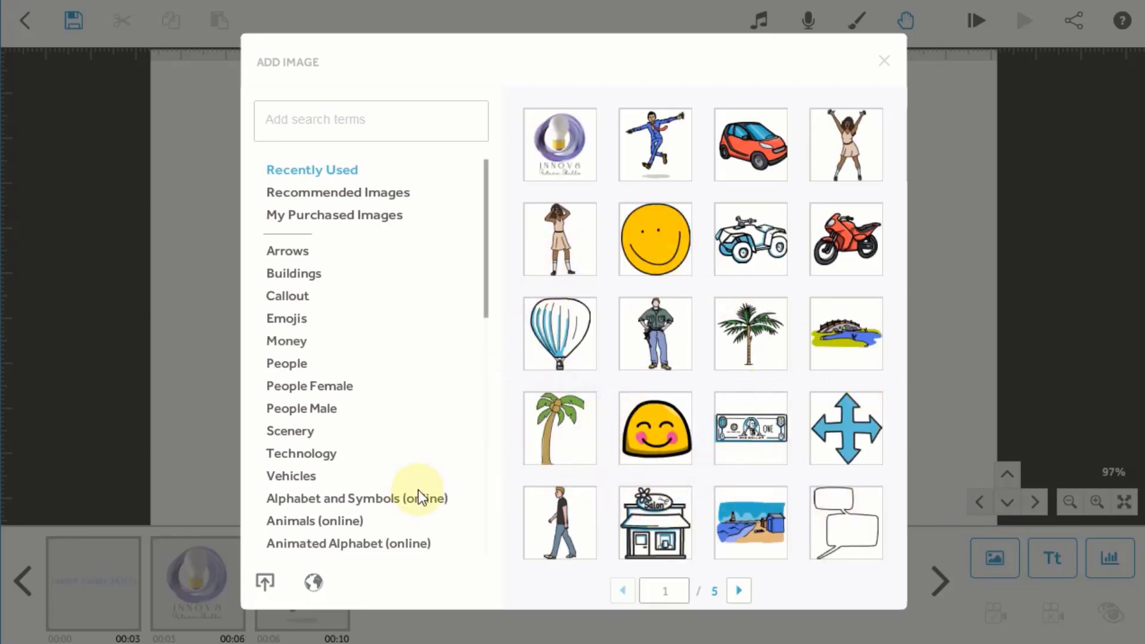
{"action": "left_click", "coordinate": [844, 332]}
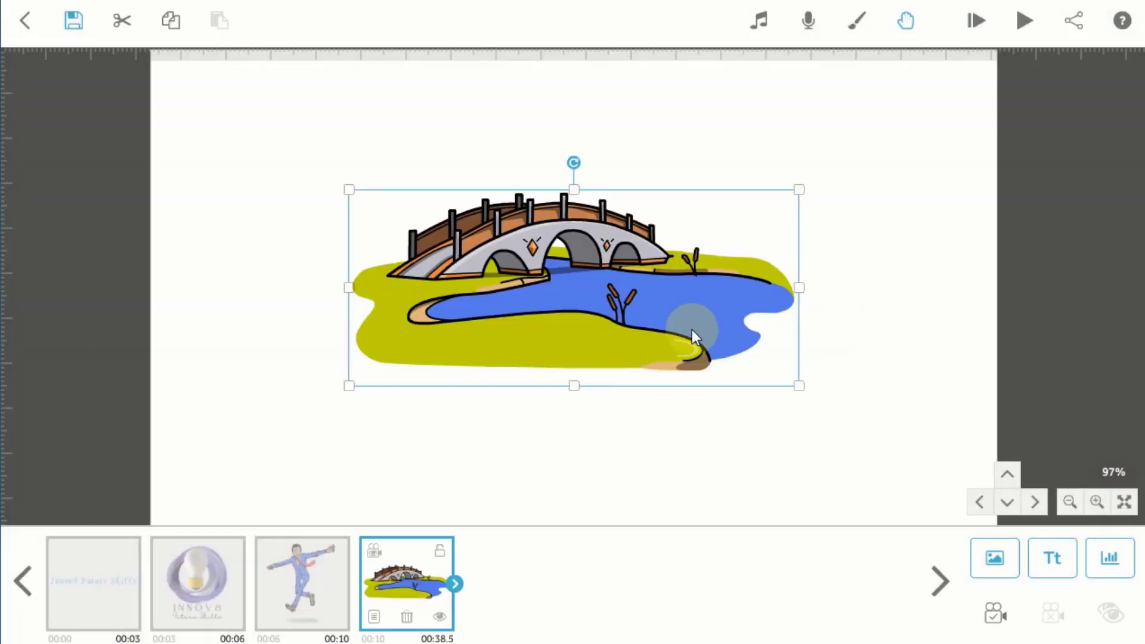
Enlarge the bridge image to fill most of the canvas view and set its camera to the current position.
{"action": "left_click_drag", "start_coordinate": [799, 386], "coordinate": [974, 479]}
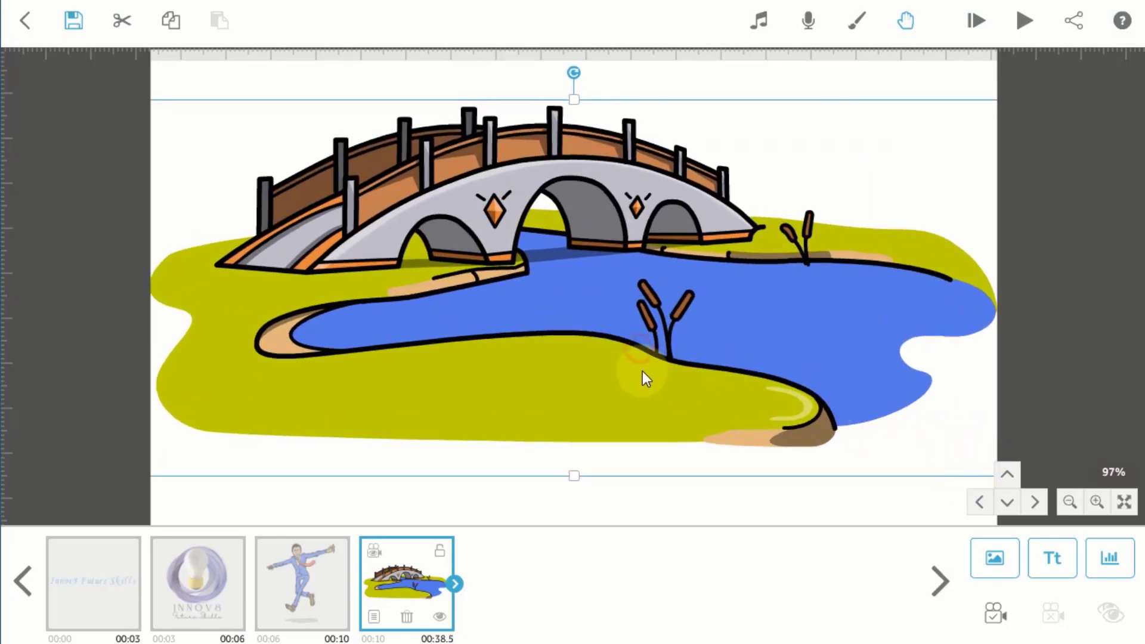
{"action": "left_click_drag", "start_coordinate": [642, 371], "coordinate": [675, 364]}
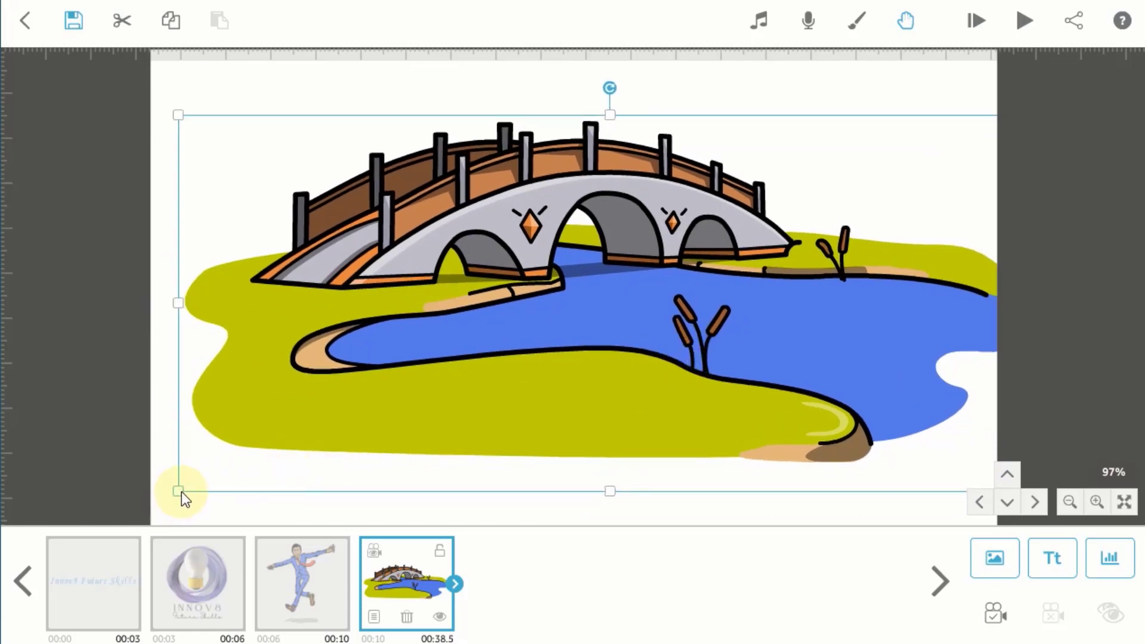
{"action": "left_click_drag", "start_coordinate": [181, 491], "coordinate": [203, 478]}
{"action": "left_click_drag", "start_coordinate": [657, 340], "coordinate": [611, 337]}
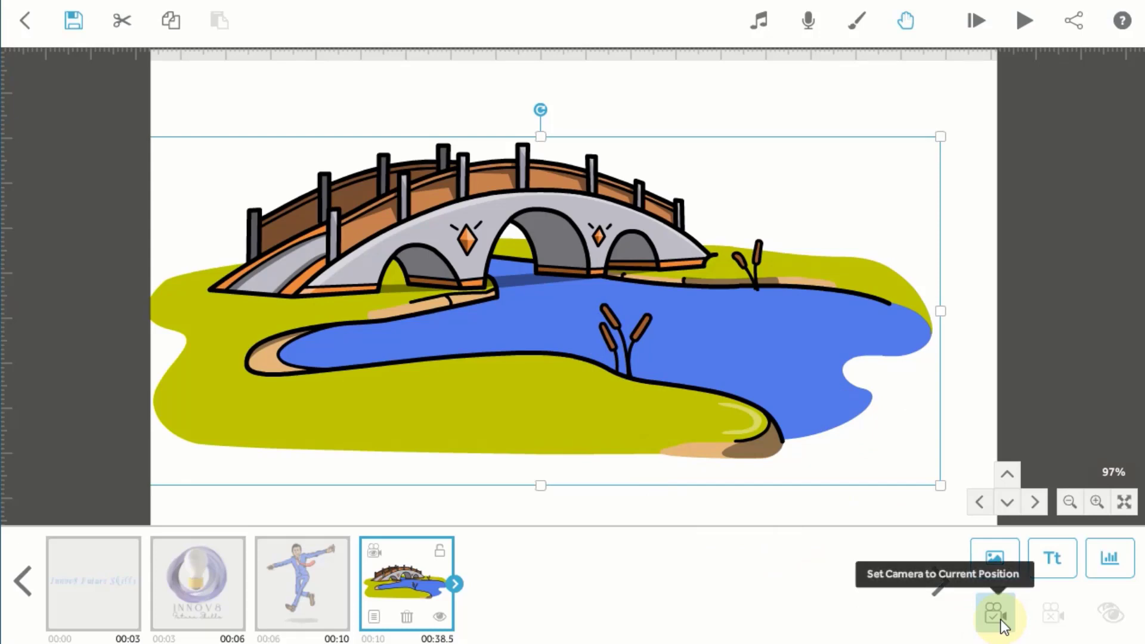
{"action": "left_click", "coordinate": [1001, 620]}
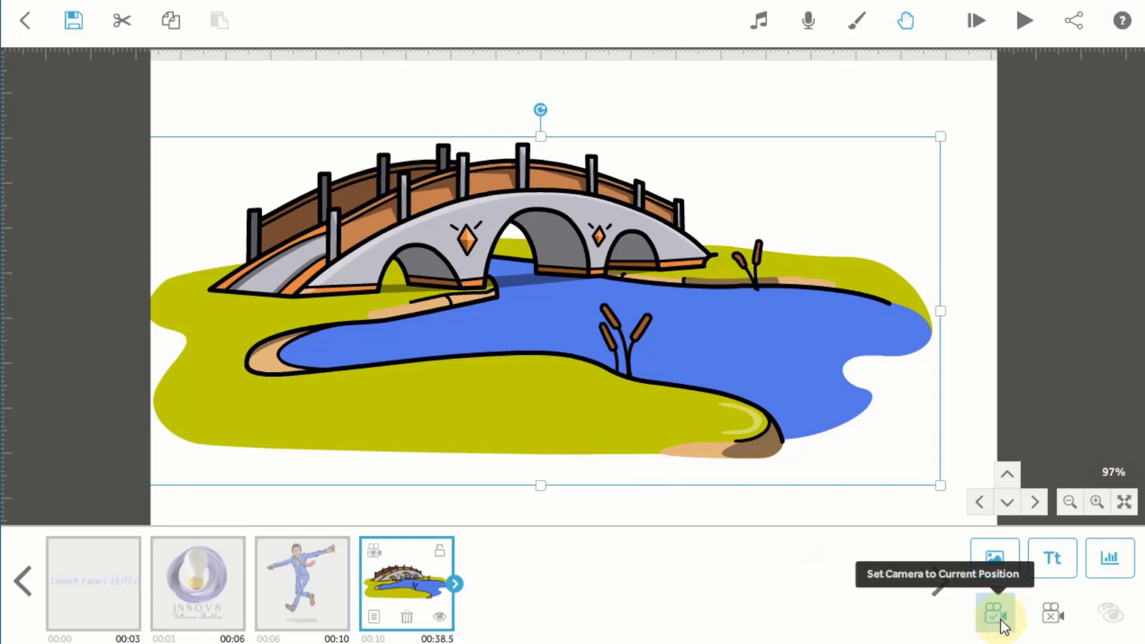
{"action": "left_click", "coordinate": [988, 441]}
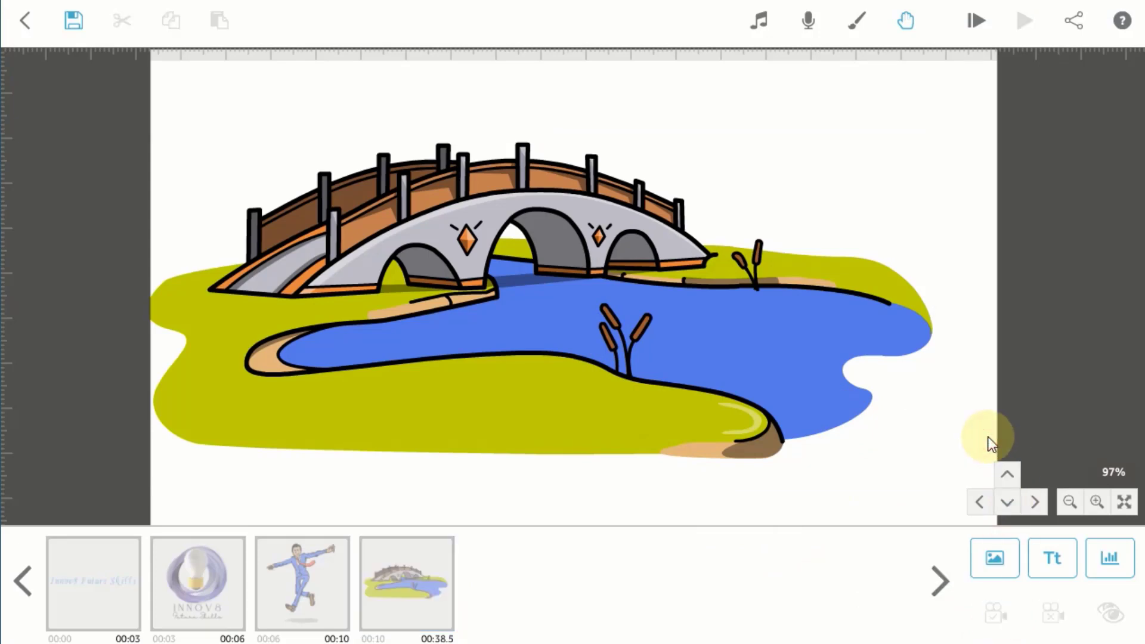
Set the bridge image's animate time to 4 seconds and its transition time to 0.5 seconds.
{"action": "left_click", "coordinate": [556, 378]}
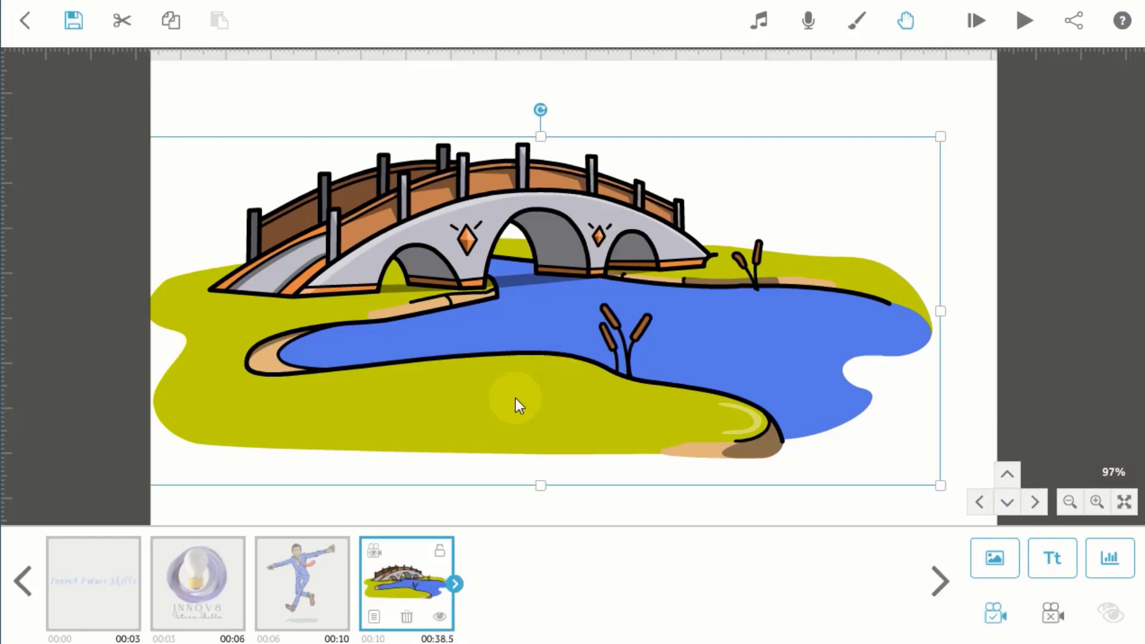
{"action": "left_click", "coordinate": [376, 617]}
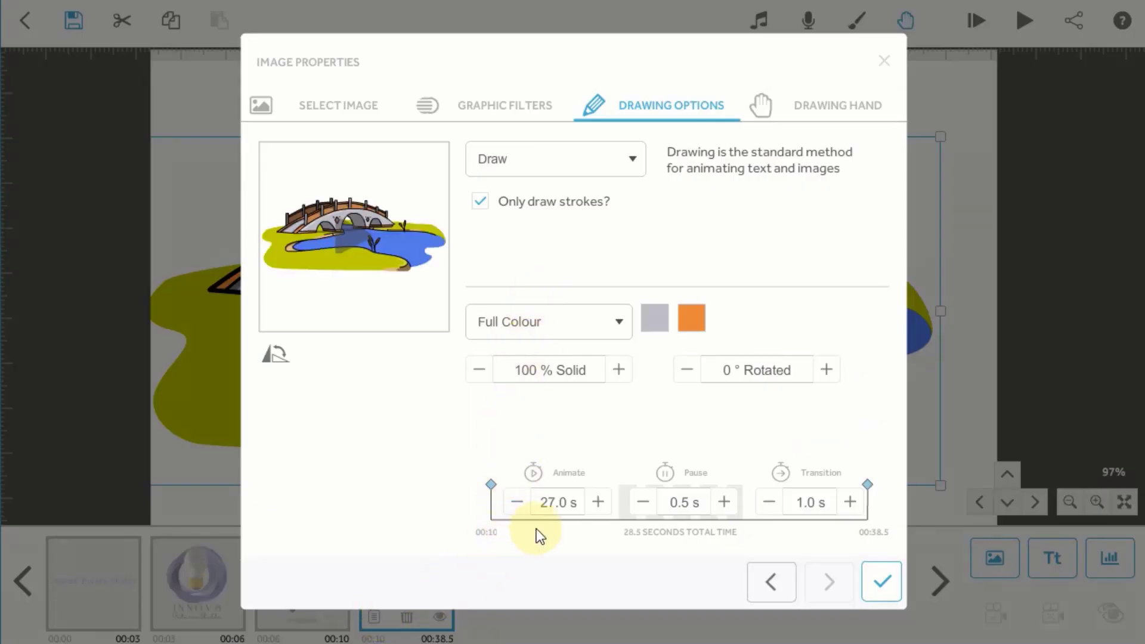
{"action": "left_click", "coordinate": [560, 507]}
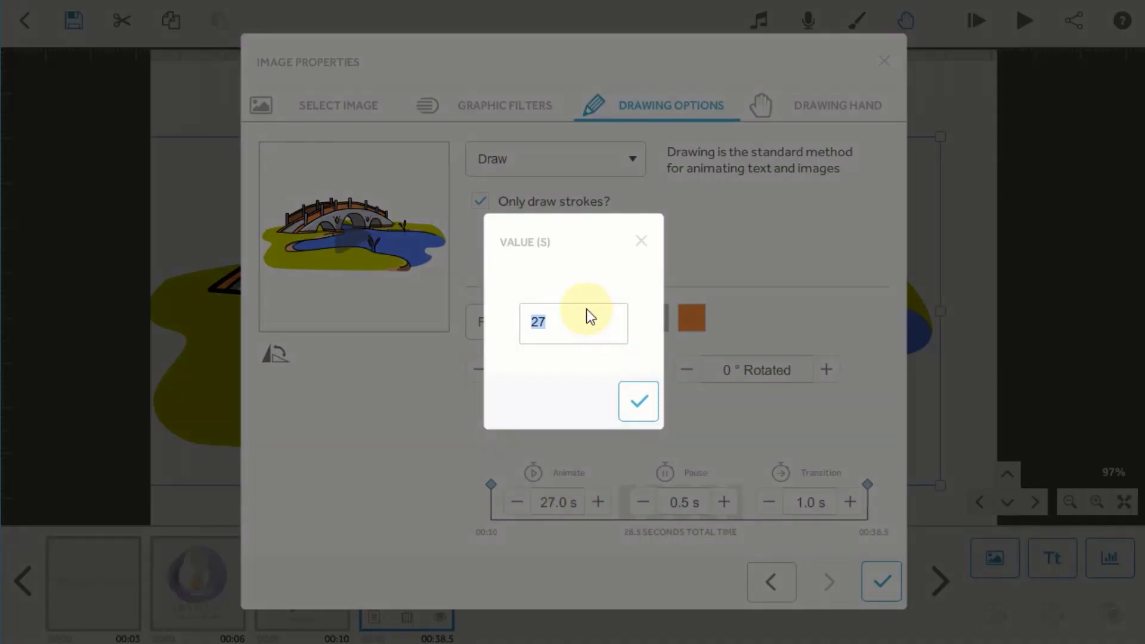
{"action": "type", "text": "4"}
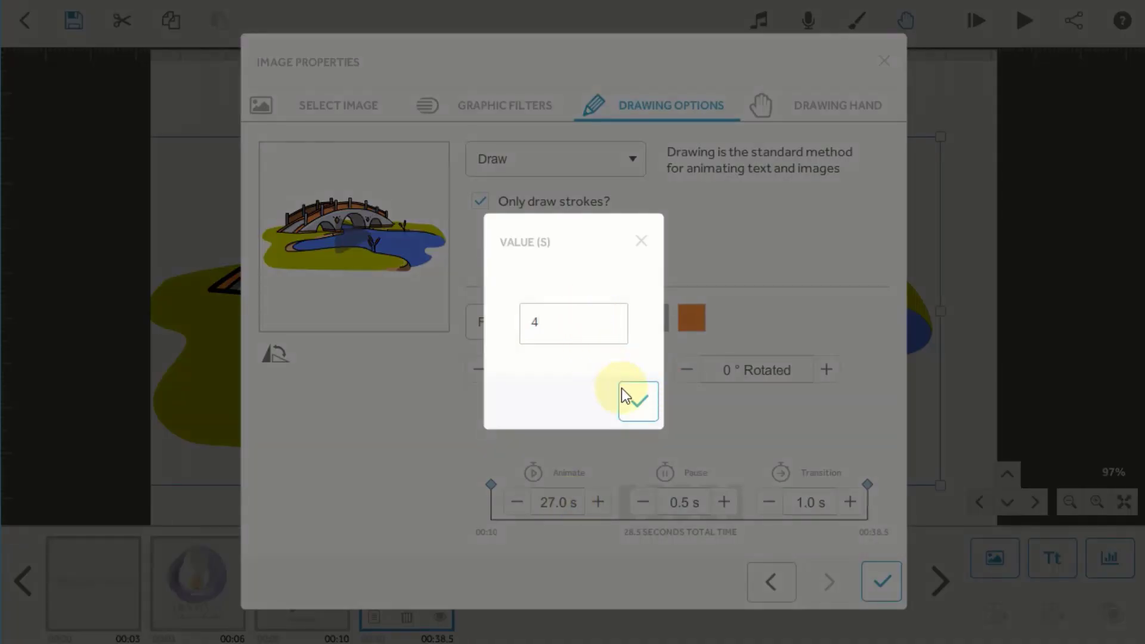
{"action": "left_click", "coordinate": [639, 402]}
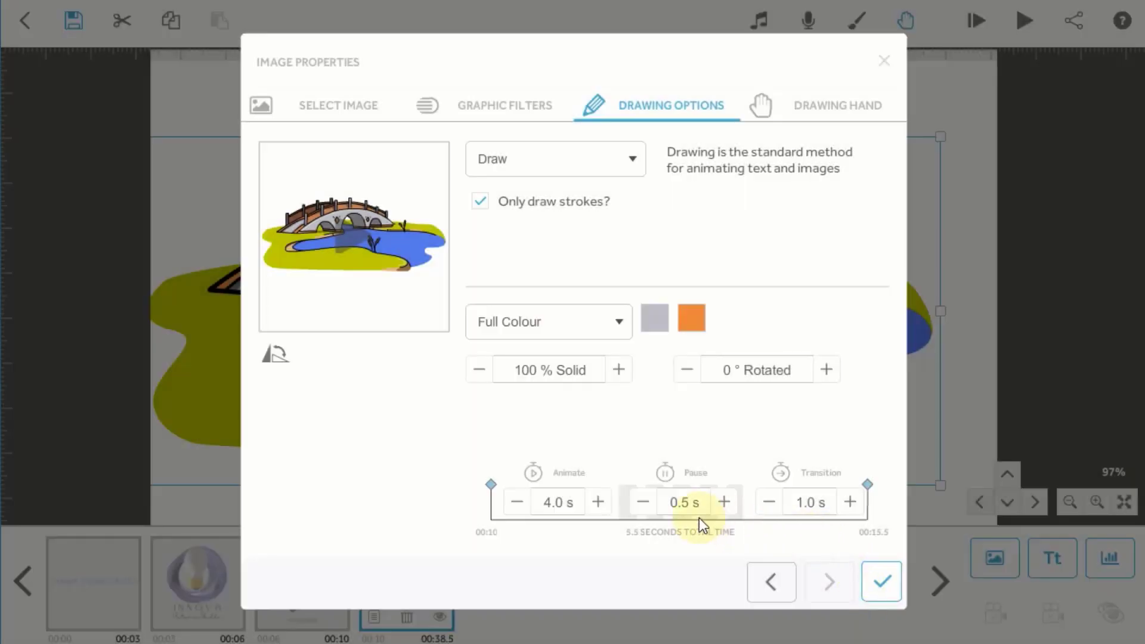
{"action": "left_click", "coordinate": [768, 502]}
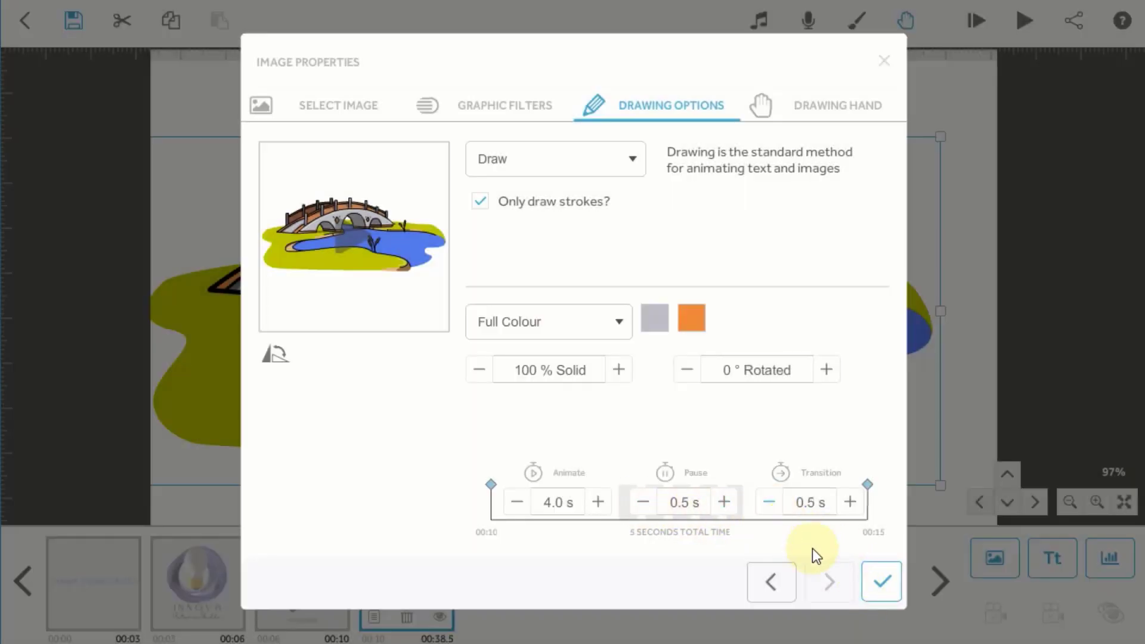
{"action": "left_click", "coordinate": [883, 581]}
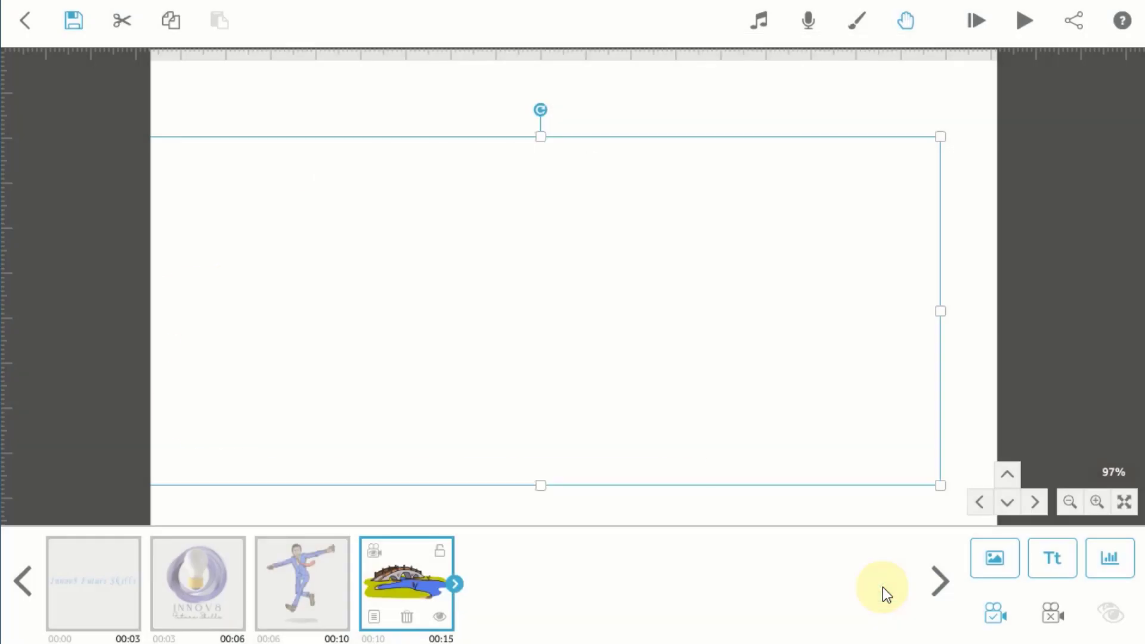
{"action": "left_click", "coordinate": [962, 400]}
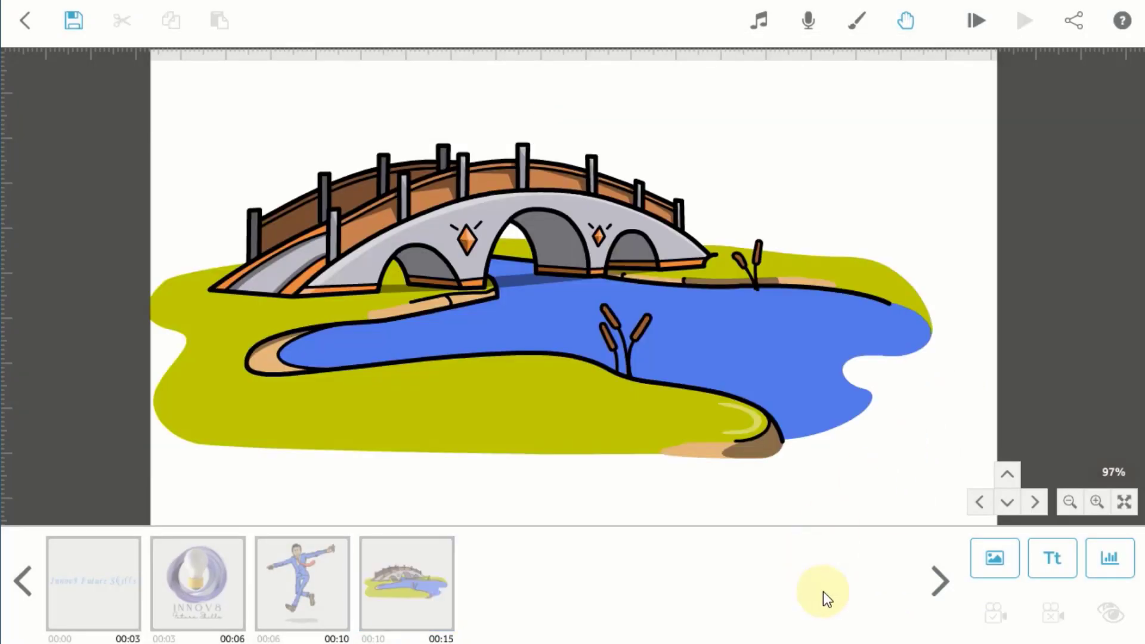
Add the dark green palm tree image from the recently used images, reduced in size and moved beside the bridge's right end.
{"action": "left_click", "coordinate": [994, 560]}
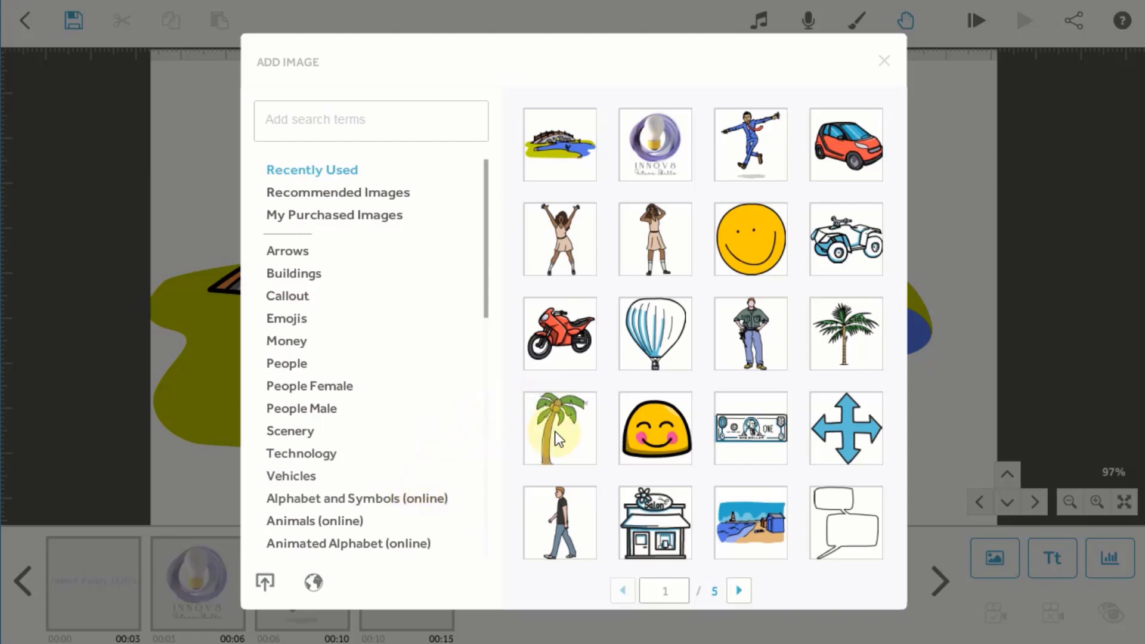
{"action": "left_click", "coordinate": [854, 341]}
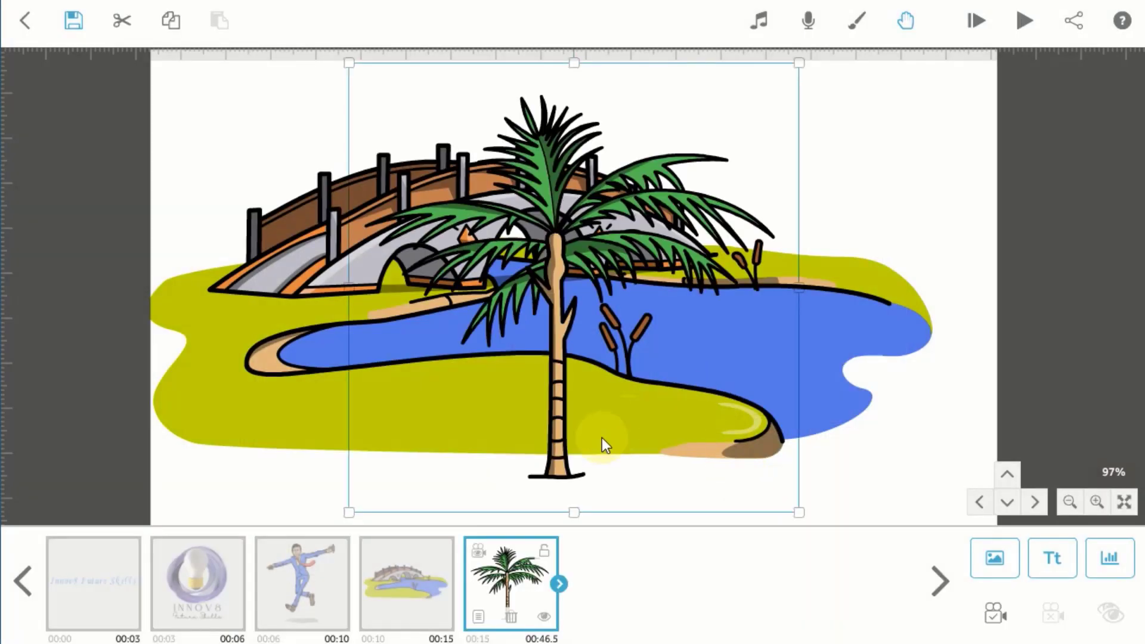
{"action": "left_click_drag", "start_coordinate": [350, 63], "coordinate": [431, 173]}
{"action": "left_click", "coordinate": [558, 280]}
{"action": "left_click_drag", "start_coordinate": [579, 228], "coordinate": [730, 240]}
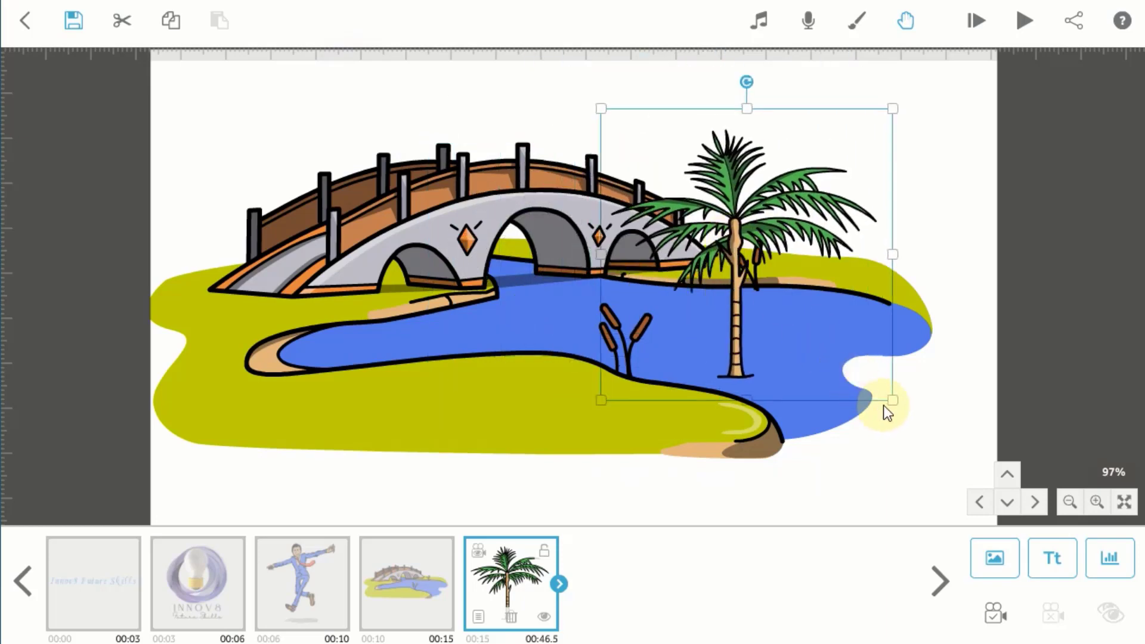
Shrink the palm tree to stand on the far bank beside the reeds and set its camera to the current position.
{"action": "left_click_drag", "start_coordinate": [892, 401], "coordinate": [819, 327]}
{"action": "left_click", "coordinate": [767, 222]}
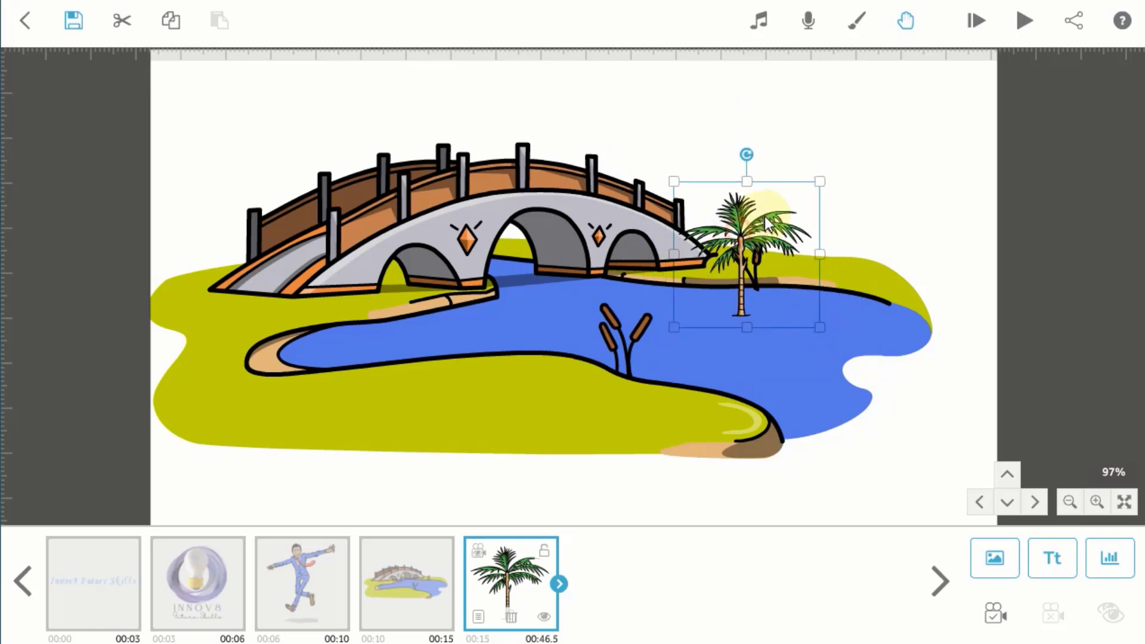
{"action": "left_click_drag", "start_coordinate": [767, 224], "coordinate": [795, 207]}
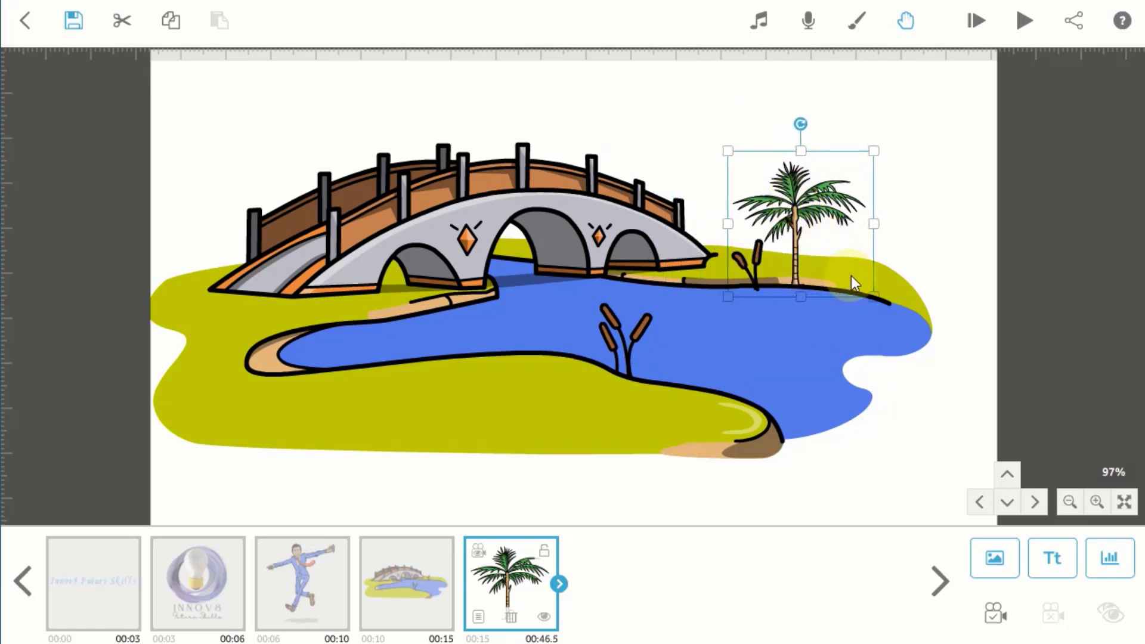
{"action": "left_click", "coordinate": [991, 617]}
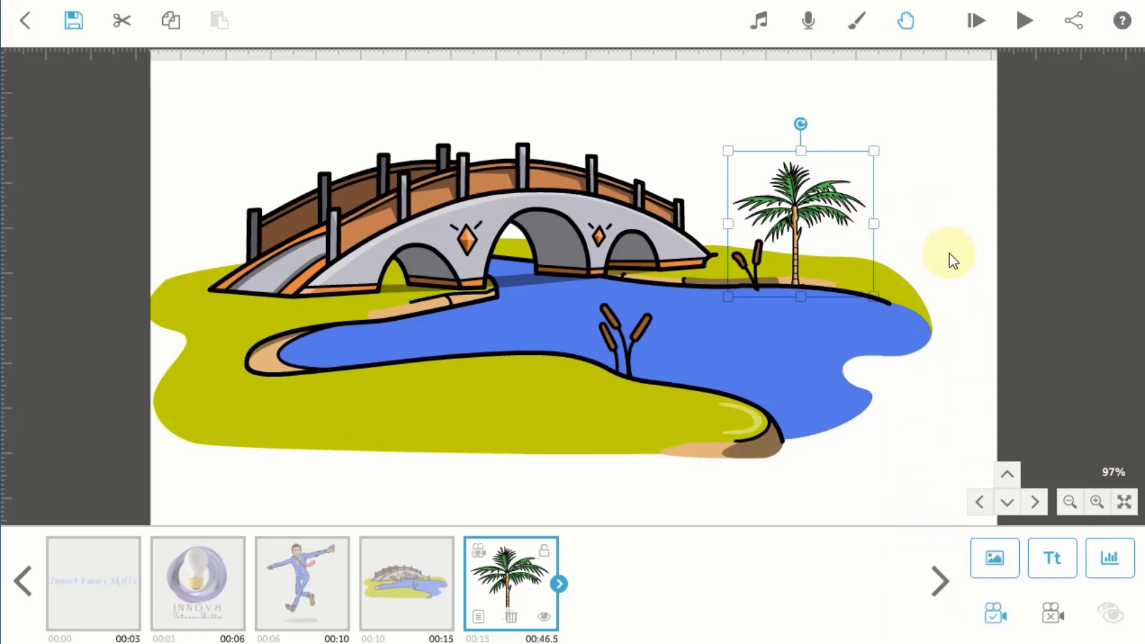
{"action": "left_click", "coordinate": [927, 257]}
Duplicate the palm tree and place the copy on the bank in front of the bridge's left end.
{"action": "left_click", "coordinate": [810, 220]}
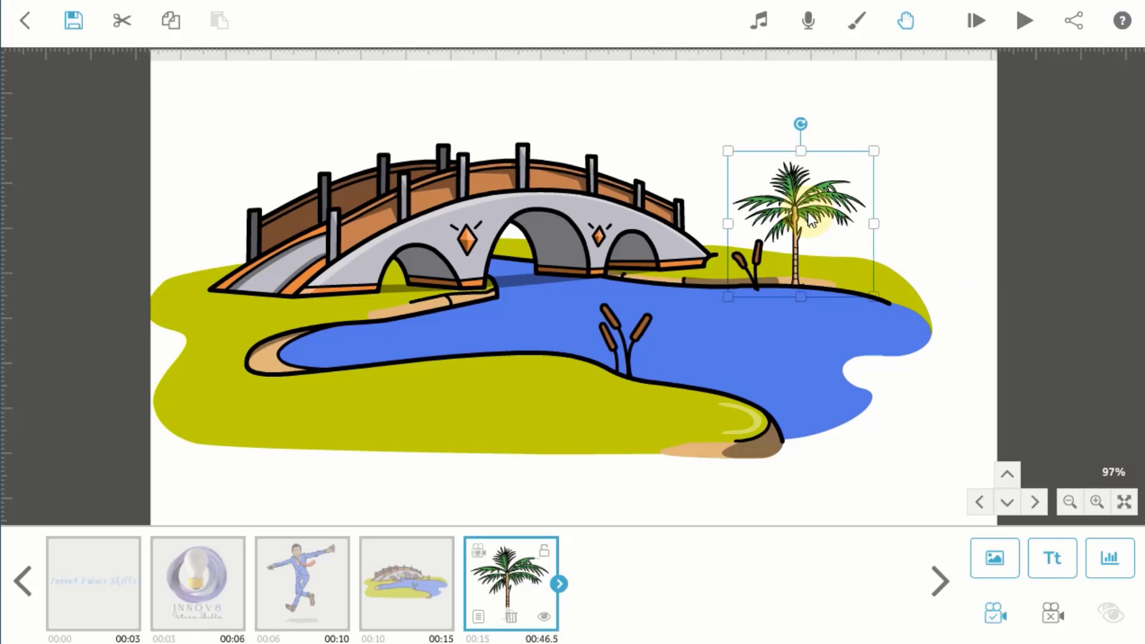
{"action": "right_click", "coordinate": [811, 219]}
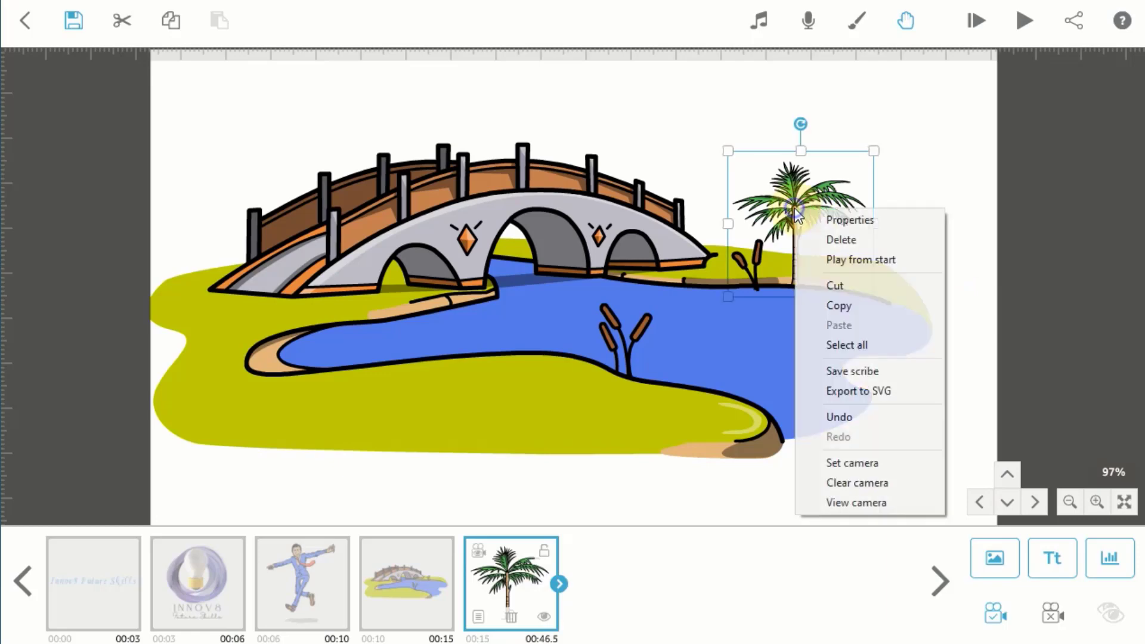
{"action": "left_click", "coordinate": [857, 305]}
{"action": "right_click", "coordinate": [450, 491]}
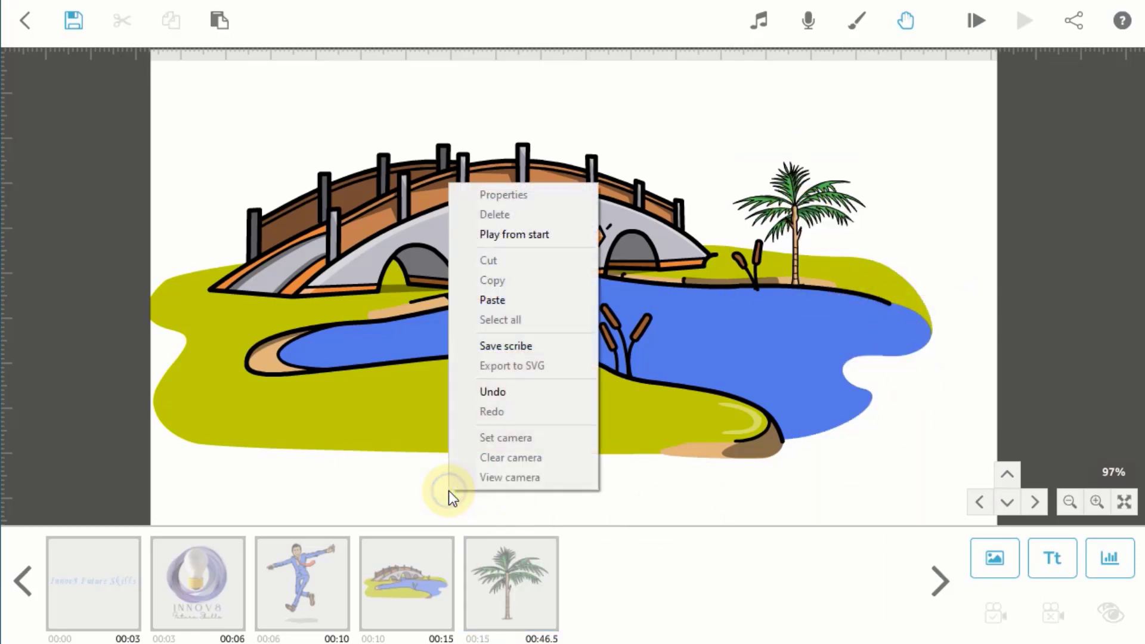
{"action": "left_click", "coordinate": [500, 304]}
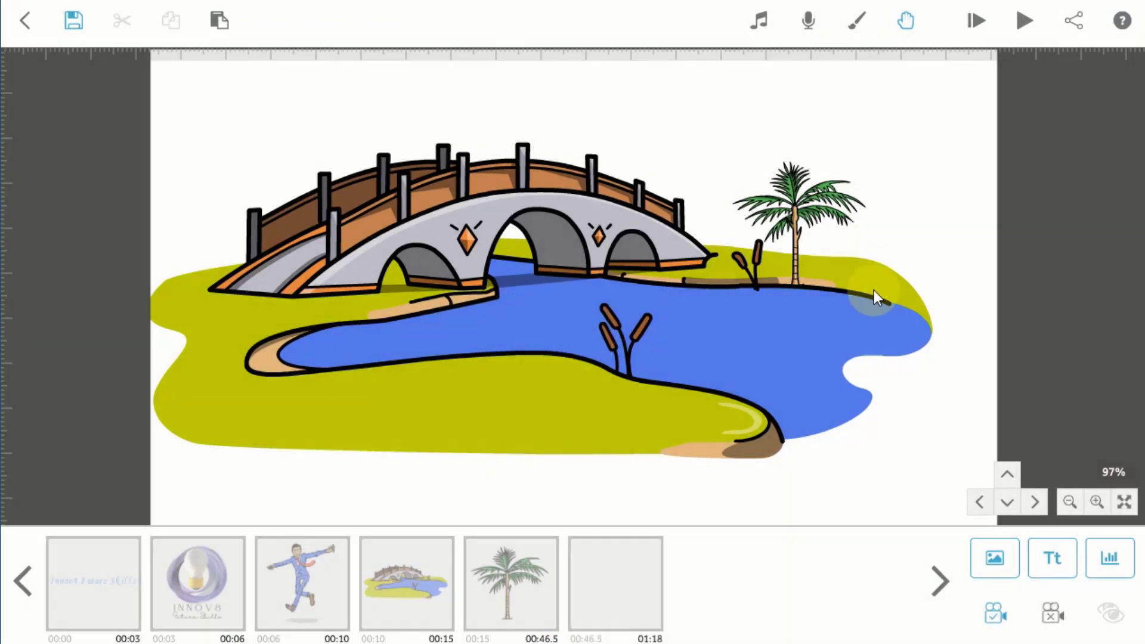
{"action": "left_click", "coordinate": [799, 210]}
{"action": "left_click_drag", "start_coordinate": [796, 211], "coordinate": [325, 247]}
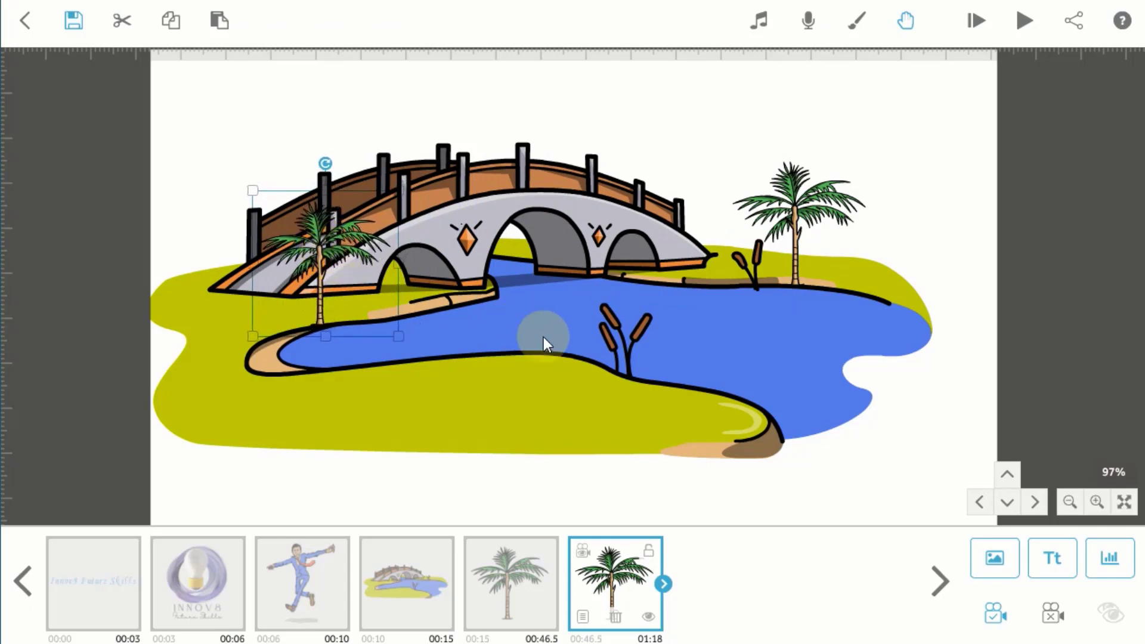
Clear the copied palm tree's camera and set it again to the current position.
{"action": "left_click", "coordinate": [1044, 615]}
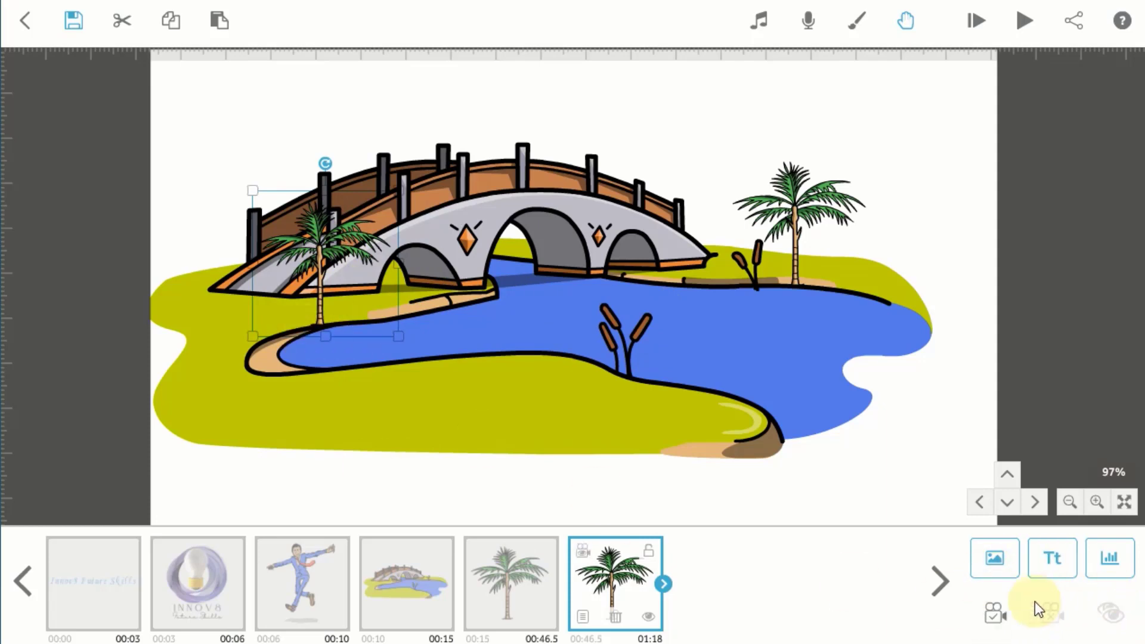
{"action": "left_click", "coordinate": [993, 613]}
{"action": "left_click", "coordinate": [945, 477]}
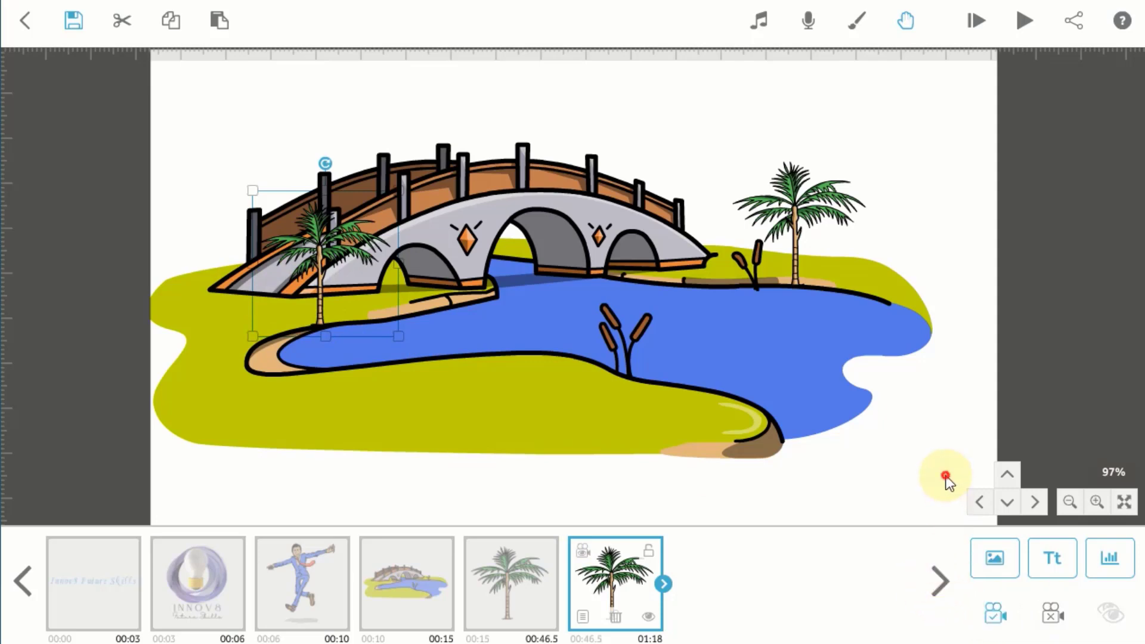
Set the palm tree on the far bank beside the reeds to a 2 s animate time and a 0.5 s transition.
{"action": "left_click", "coordinate": [800, 202]}
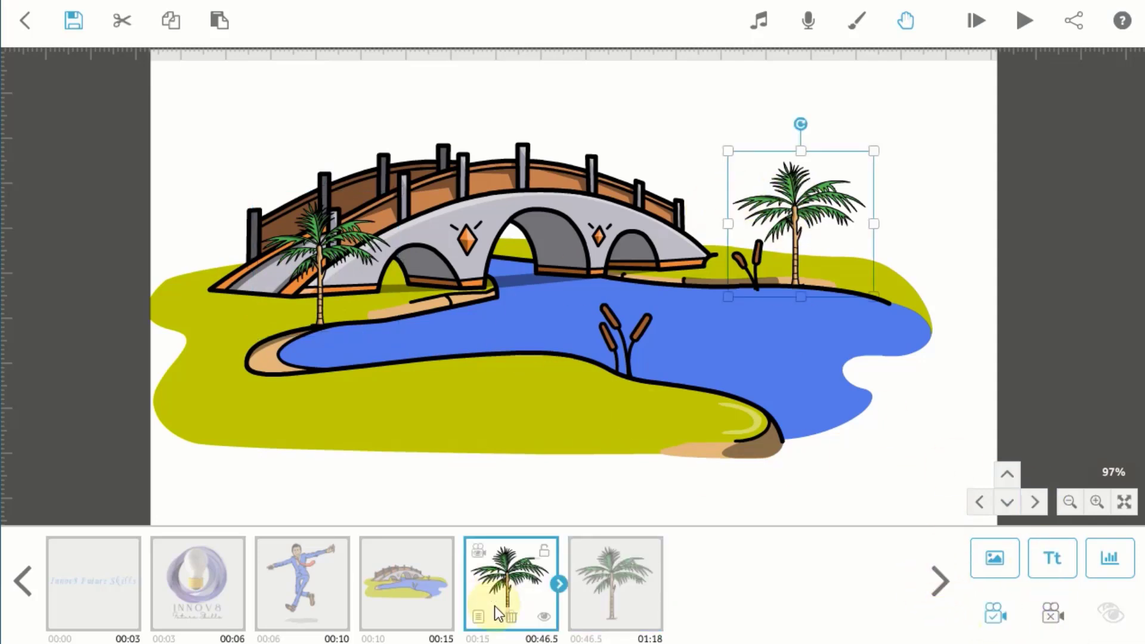
{"action": "left_click", "coordinate": [477, 616]}
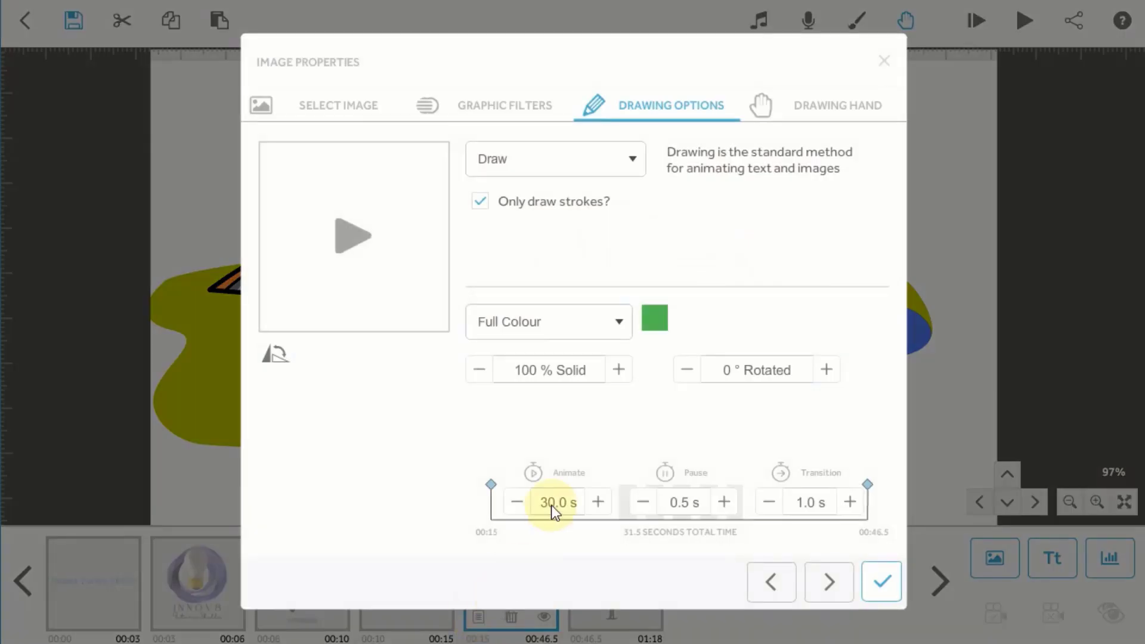
{"action": "left_click", "coordinate": [551, 506]}
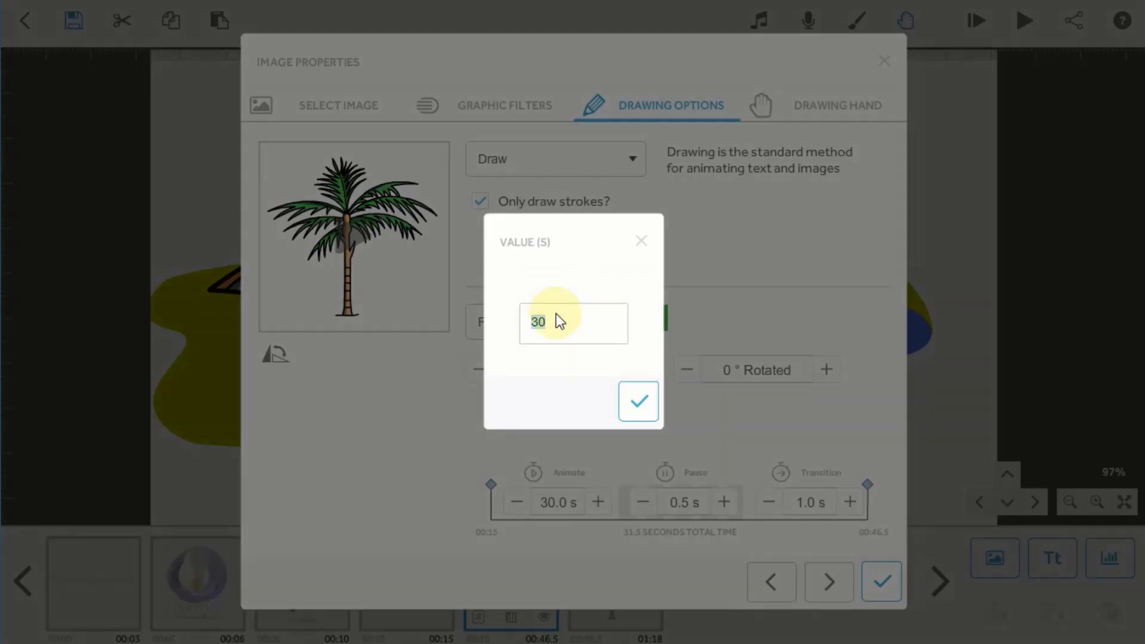
{"action": "type", "text": "2"}
{"action": "left_click", "coordinate": [645, 406]}
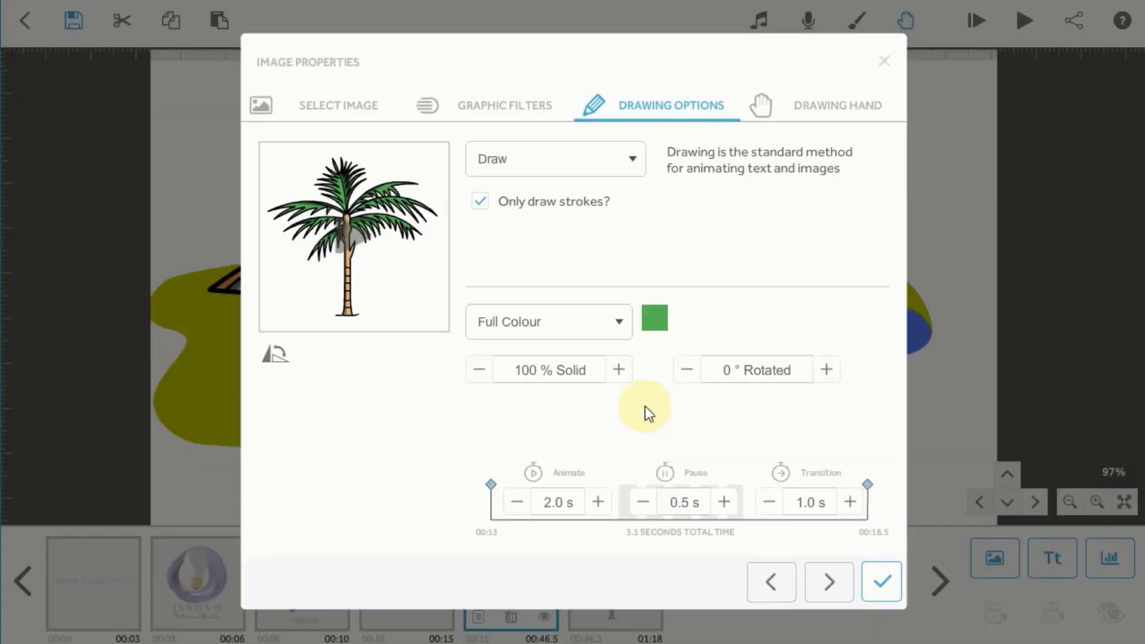
{"action": "left_click", "coordinate": [770, 502]}
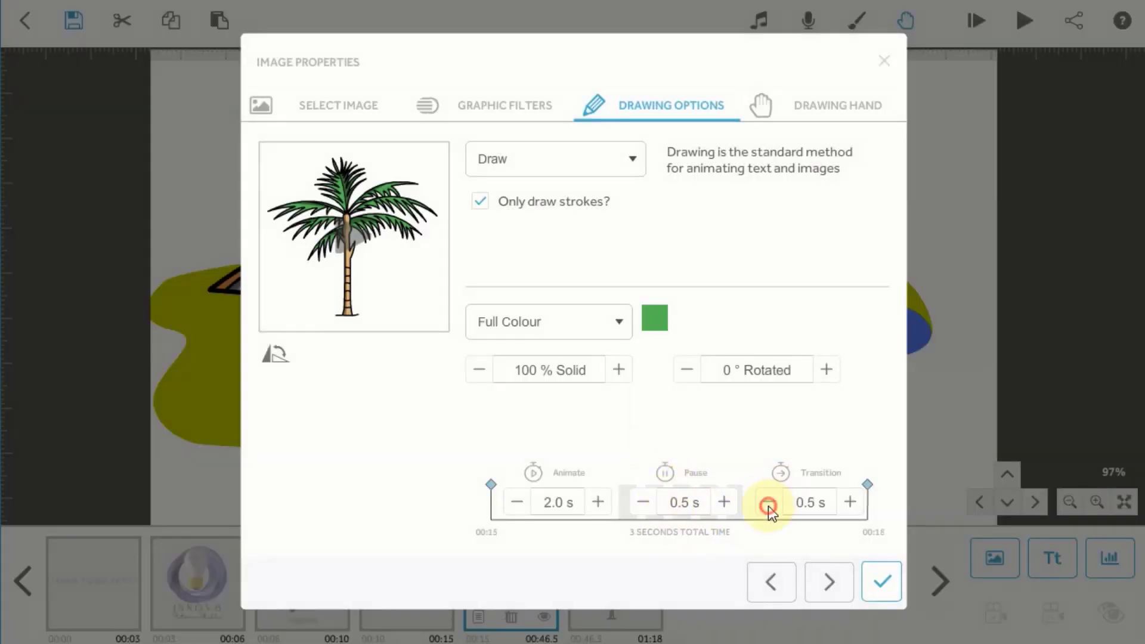
{"action": "left_click", "coordinate": [877, 573]}
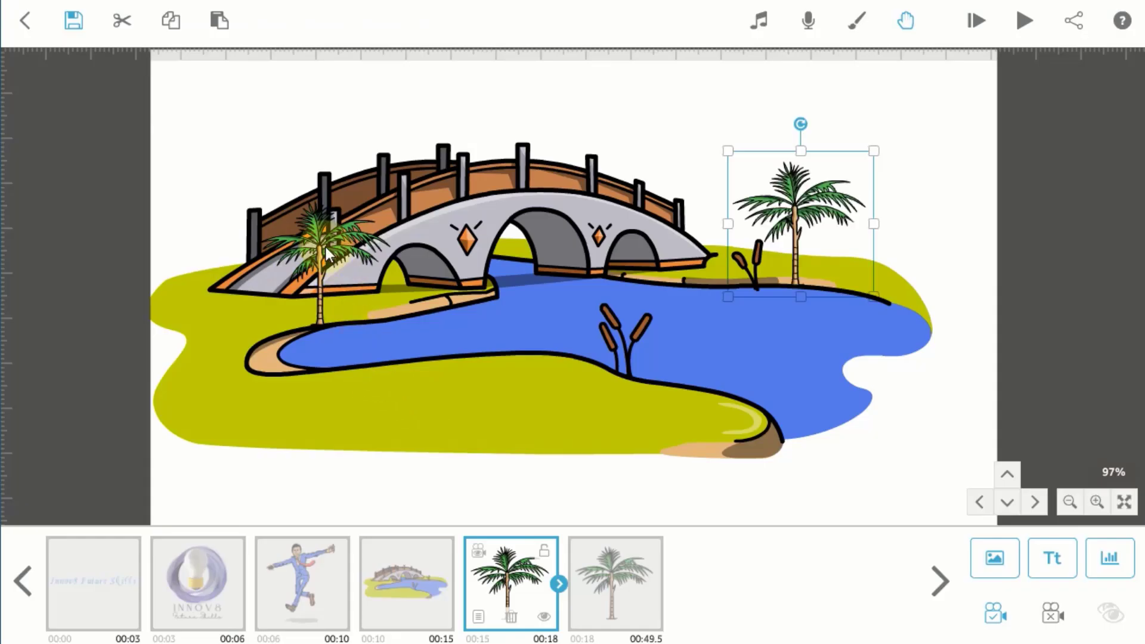
Set the copied palm tree in front of the bridge to a 2 s animate time and a 0.5 s transition.
{"action": "left_click", "coordinate": [326, 247]}
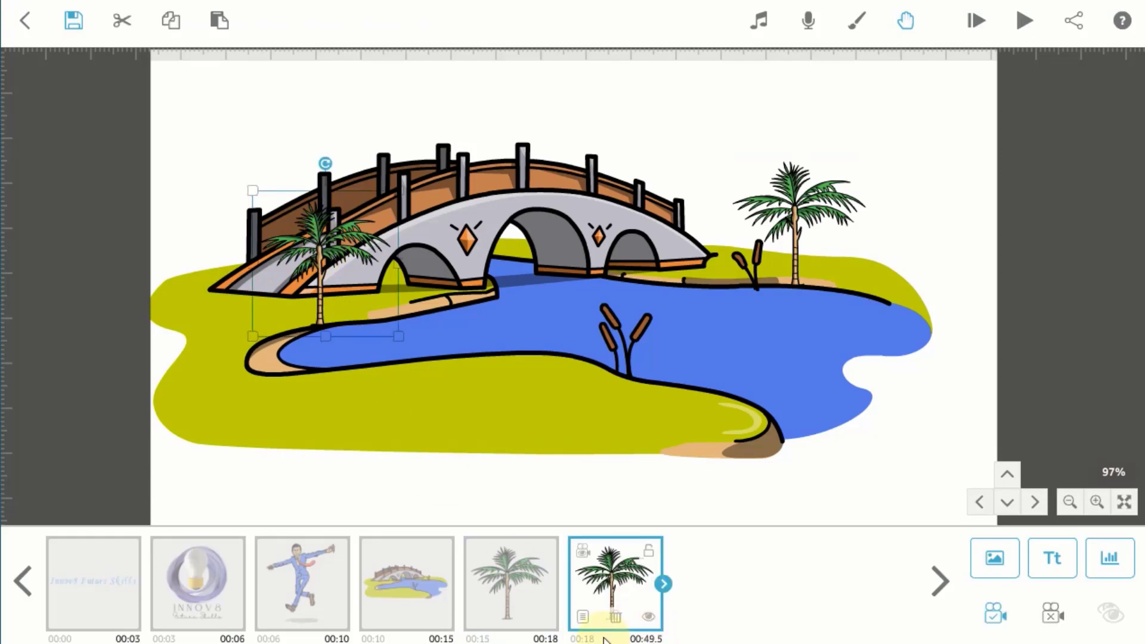
{"action": "left_click", "coordinate": [583, 616]}
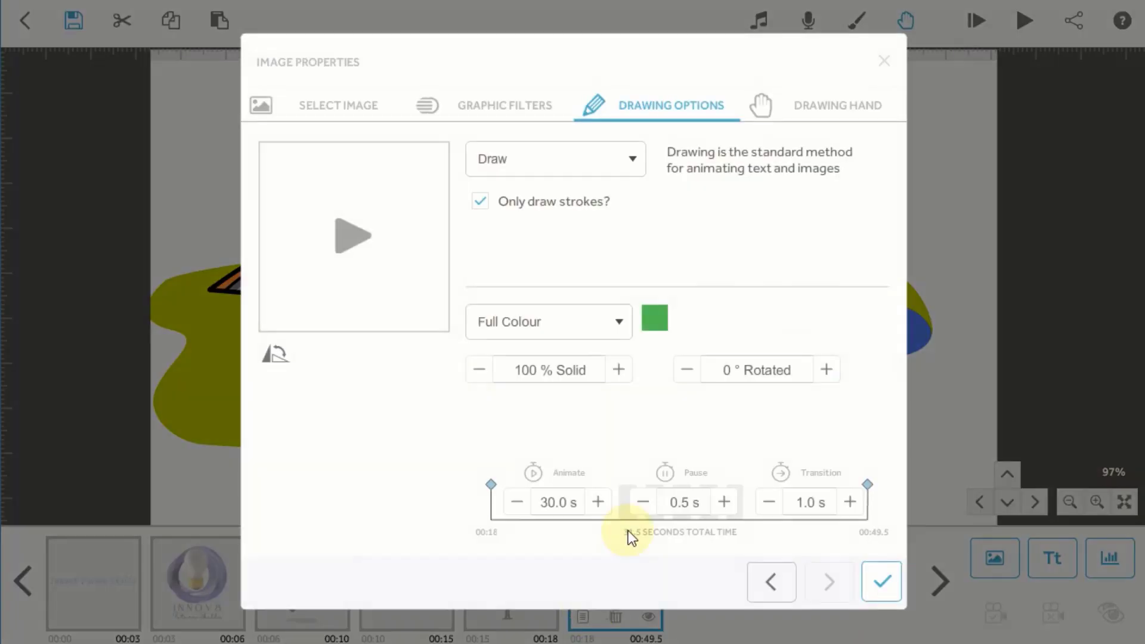
{"action": "left_click", "coordinate": [560, 503]}
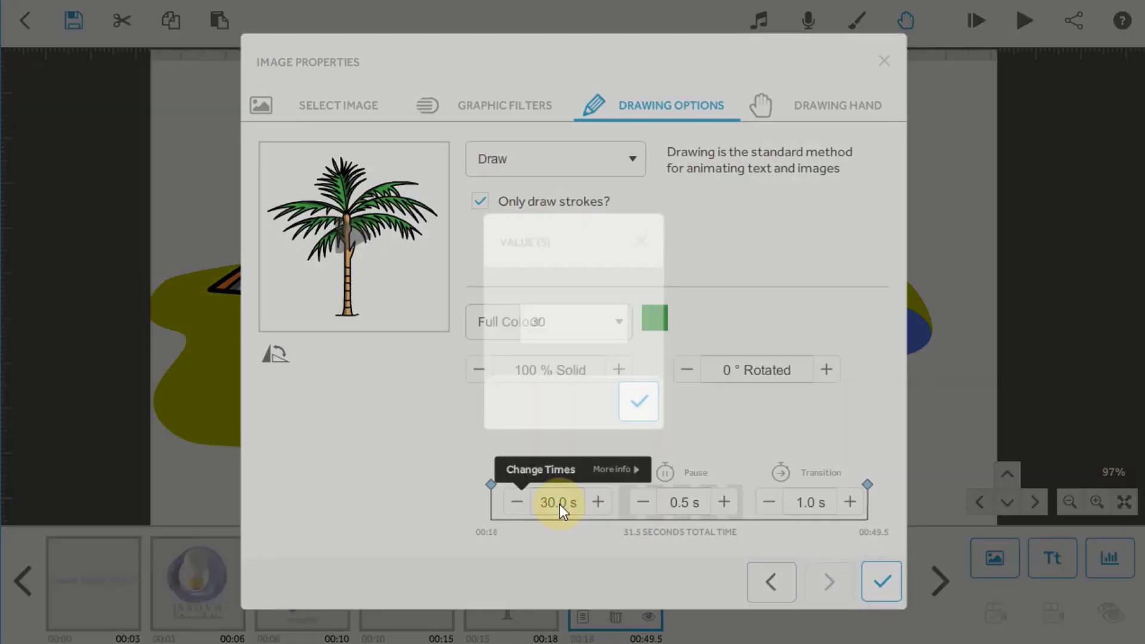
{"action": "type", "text": "2"}
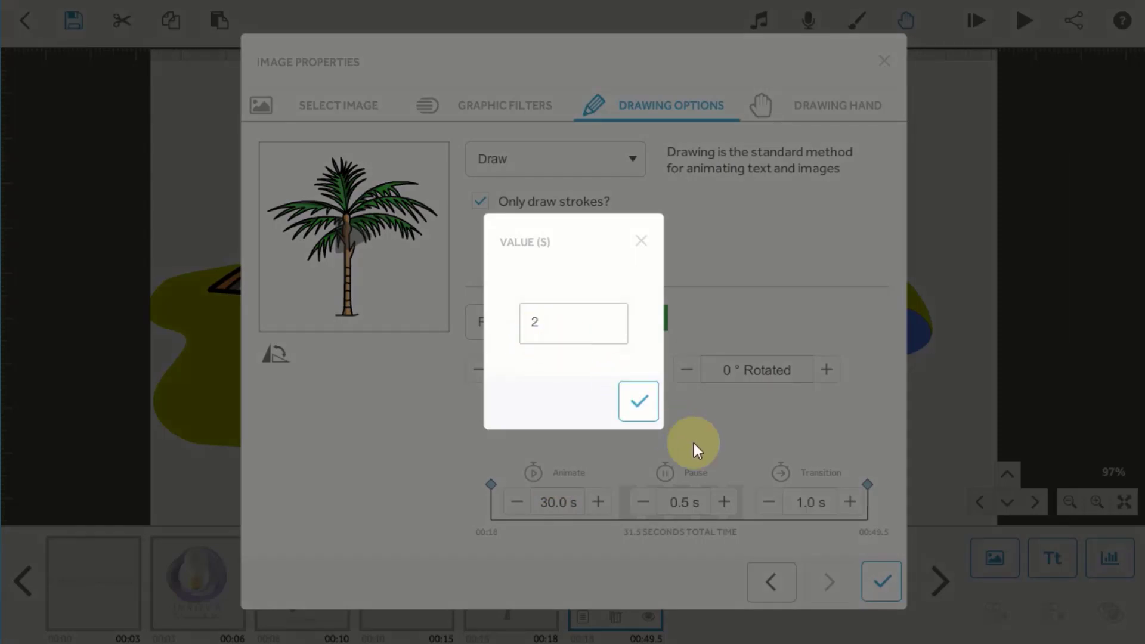
{"action": "left_click", "coordinate": [647, 407]}
{"action": "left_click", "coordinate": [769, 502]}
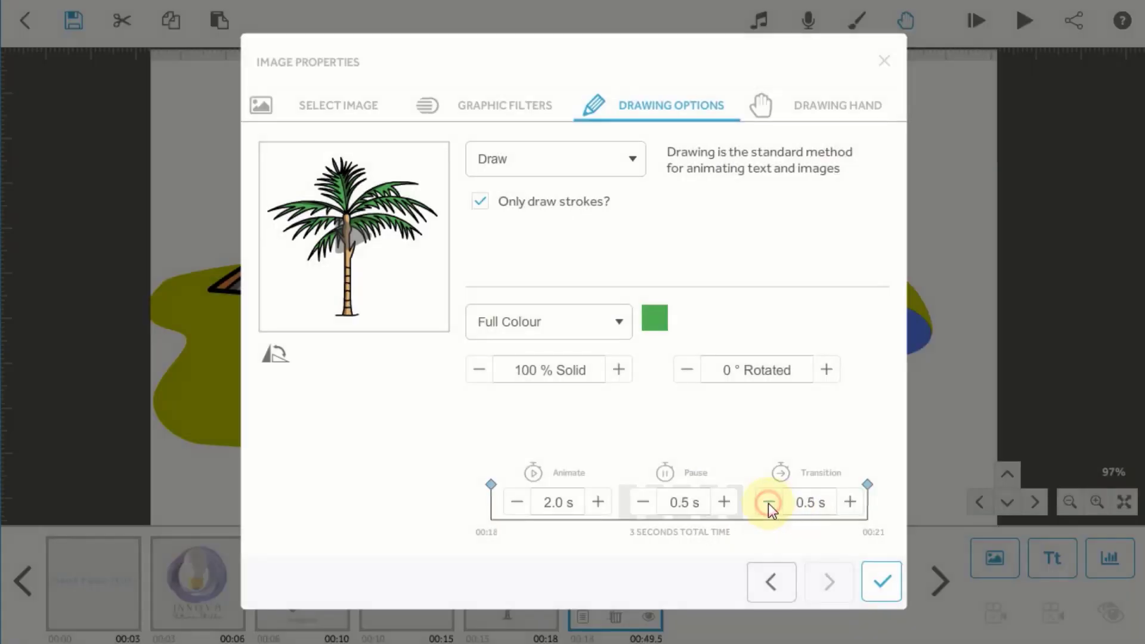
{"action": "left_click", "coordinate": [881, 591]}
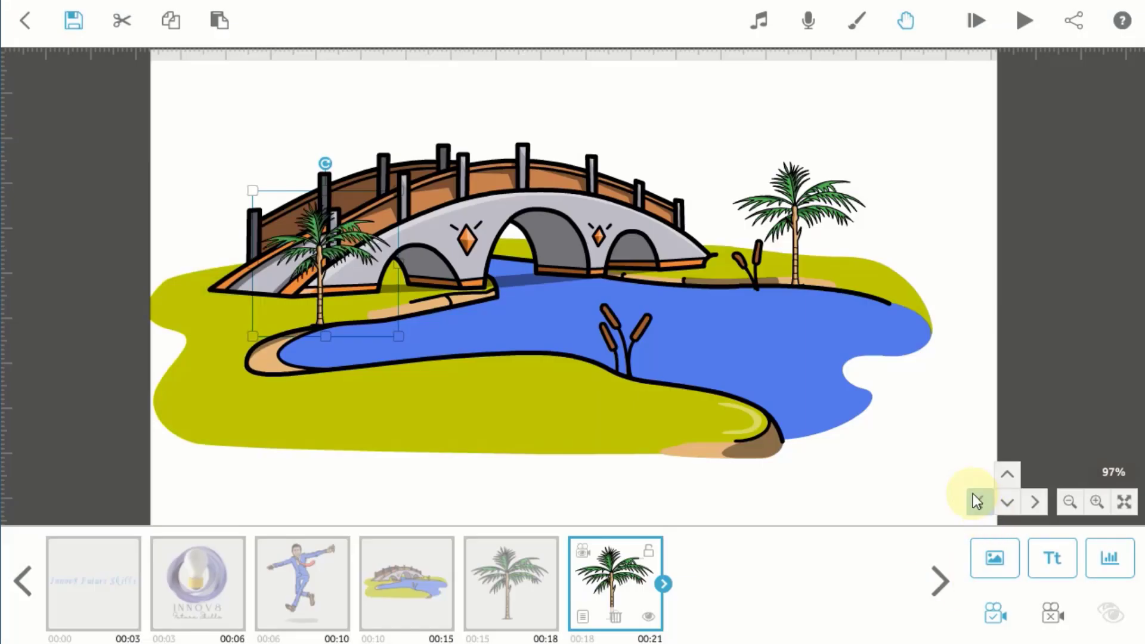
Preview the animation starting from the bridge and river image.
{"action": "left_click", "coordinate": [395, 600]}
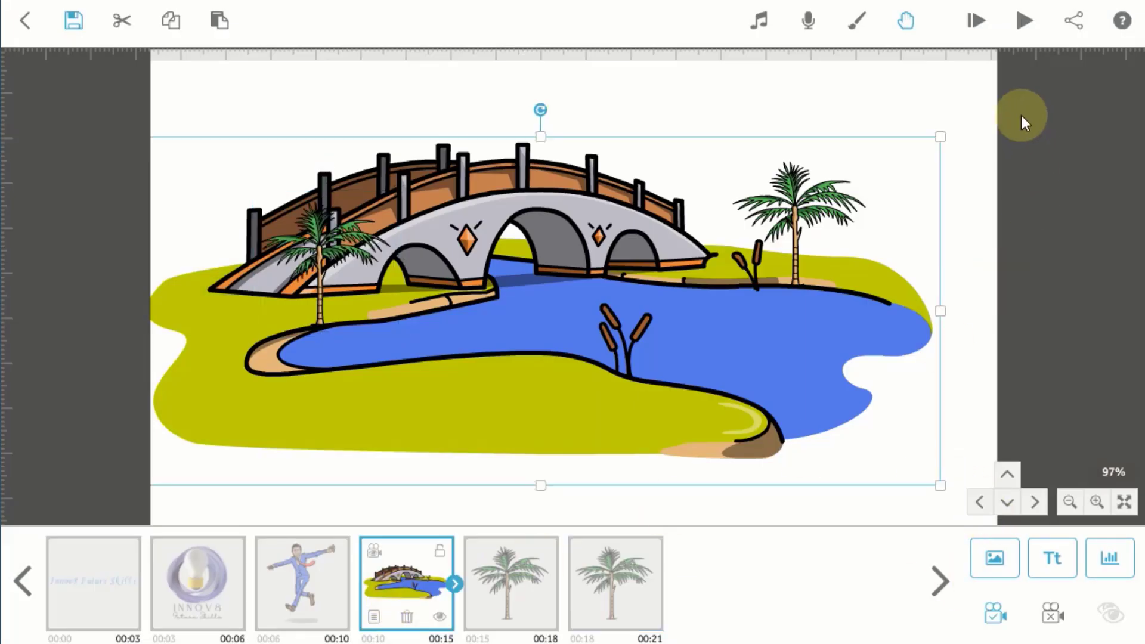
{"action": "left_click", "coordinate": [1022, 24]}
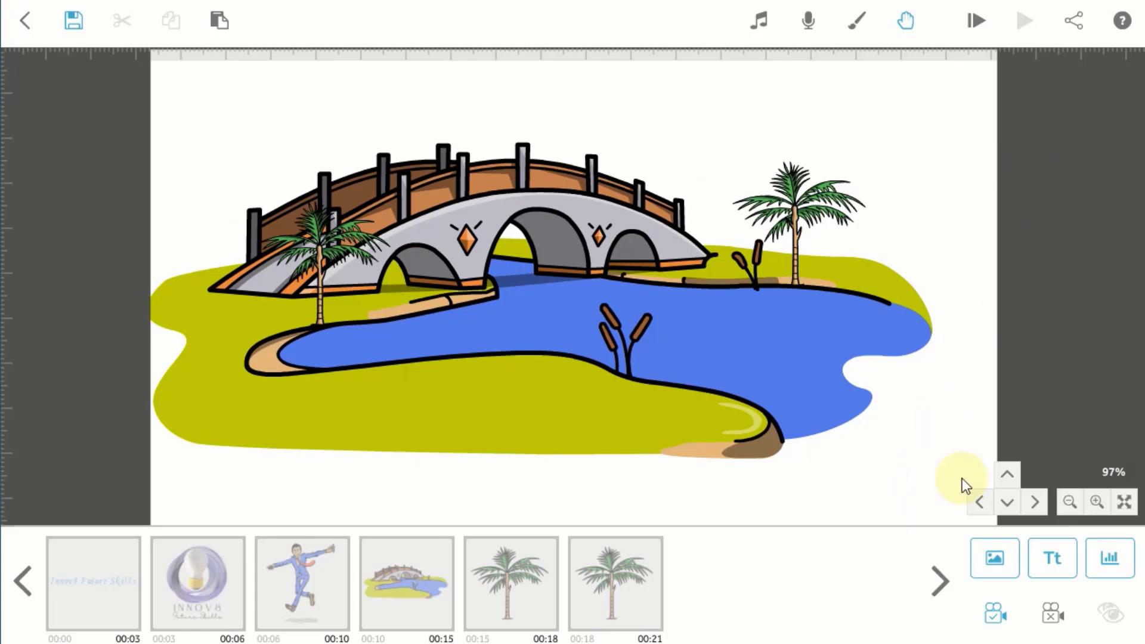
Change the scribe hand to the dark-sleeved arm that reaches up from the lower left.
{"action": "left_click", "coordinate": [905, 24]}
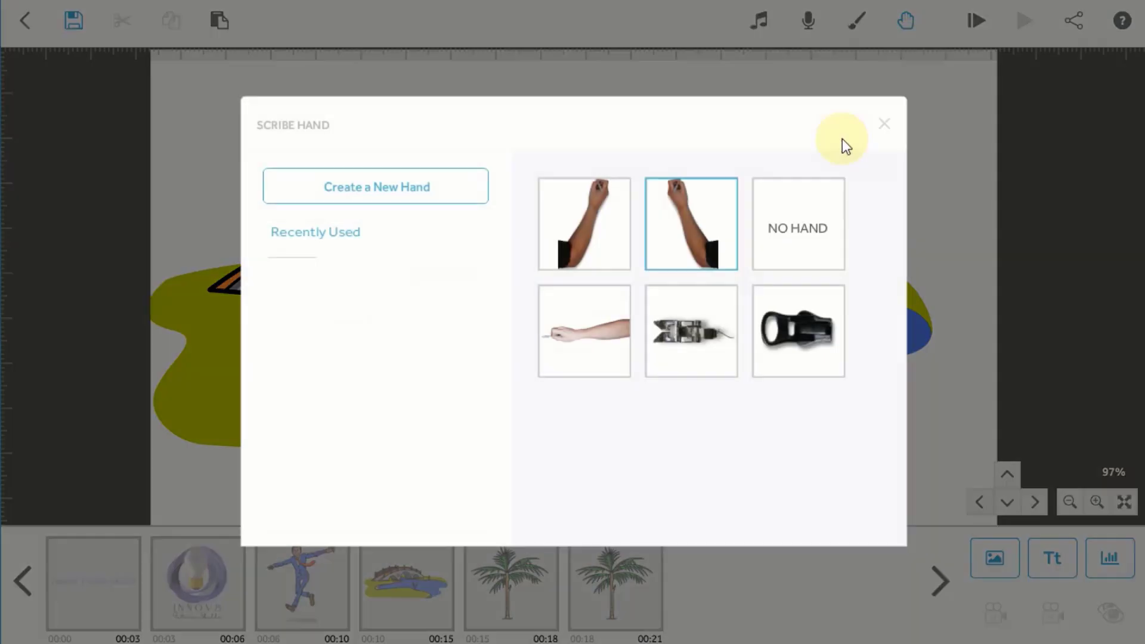
{"action": "left_click", "coordinate": [584, 234]}
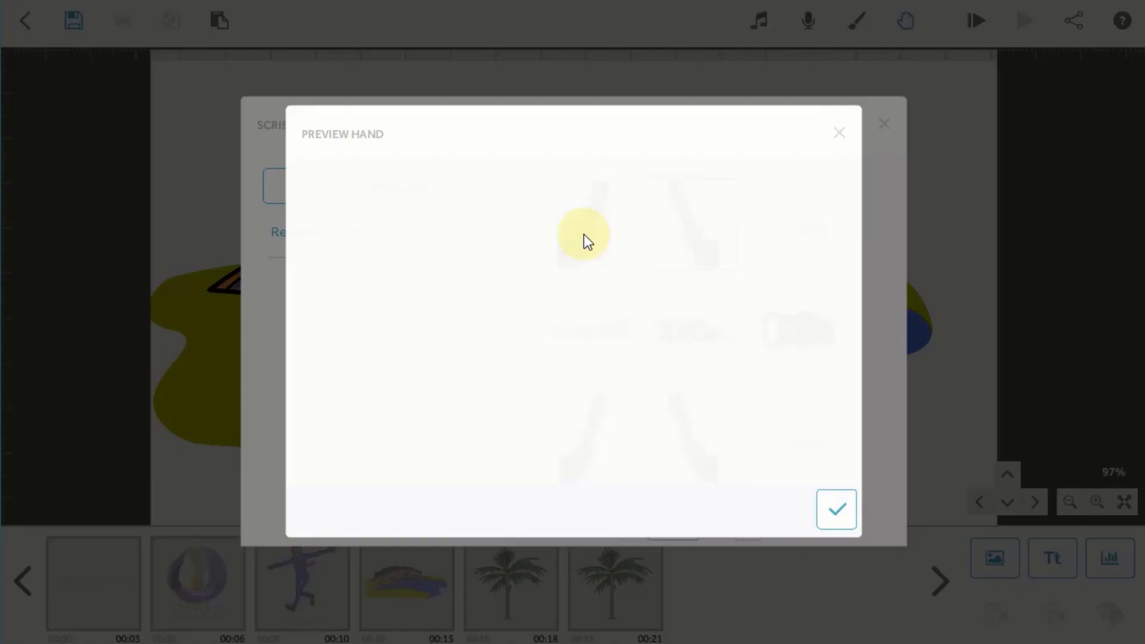
{"action": "left_click", "coordinate": [842, 517]}
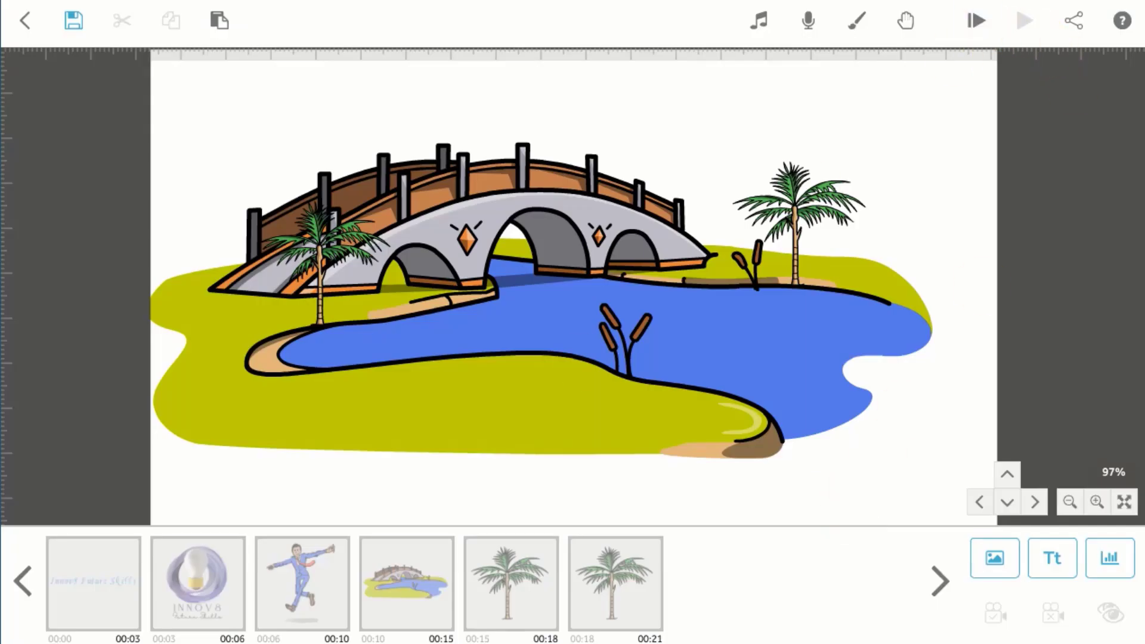
Play the animation from the bridge and river image to check the new drawing hand, and stop the playback.
{"action": "left_click", "coordinate": [386, 597]}
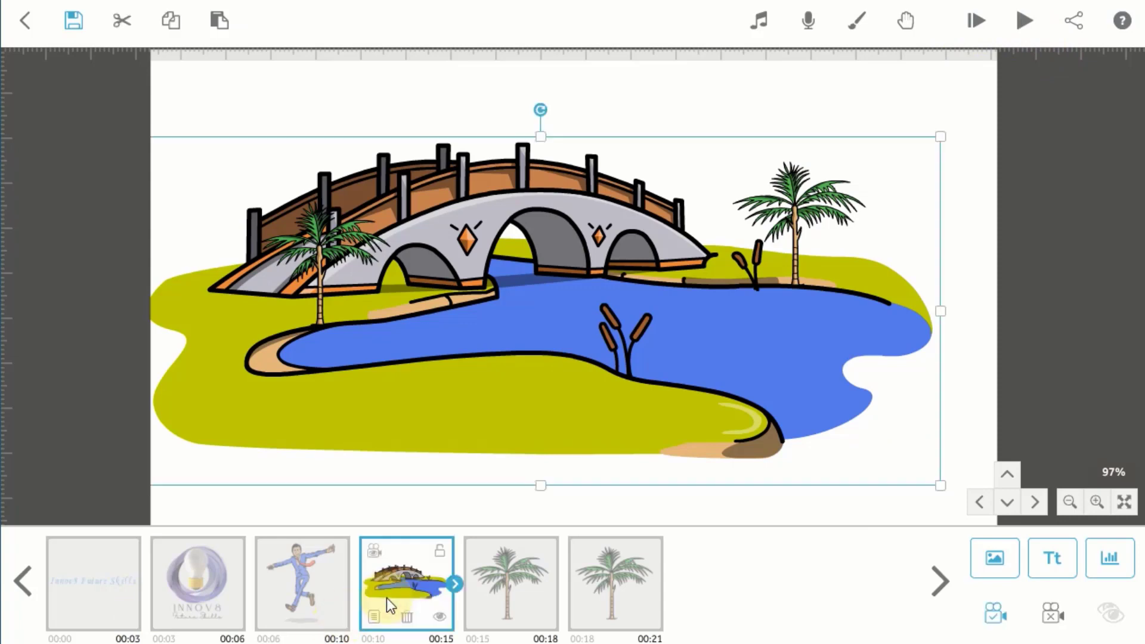
{"action": "left_click", "coordinate": [1019, 21]}
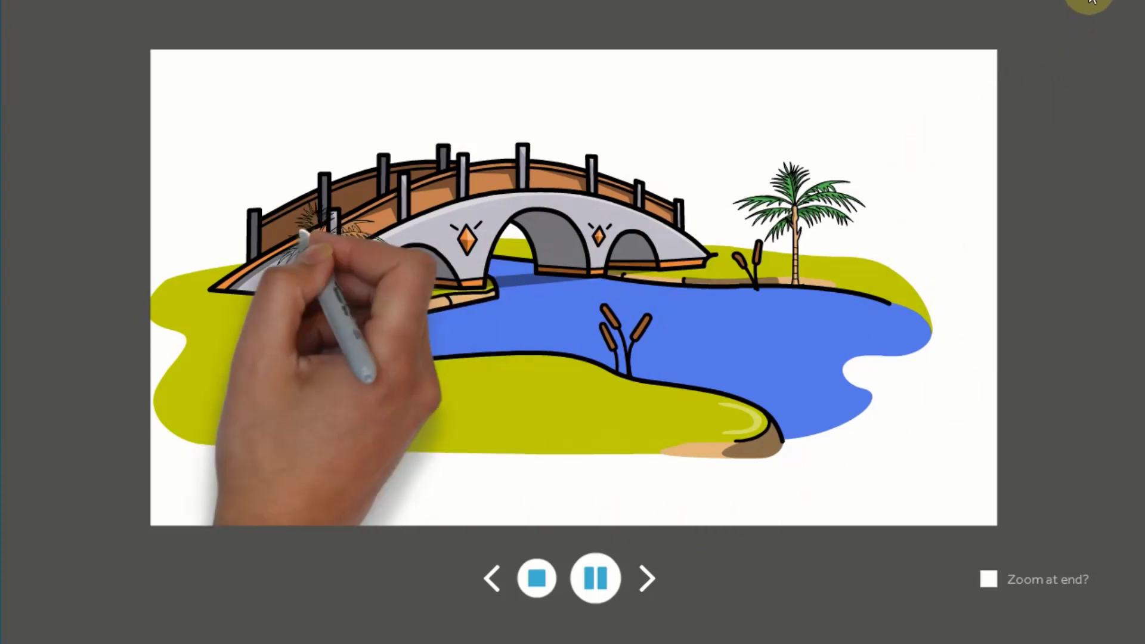
{"action": "left_click", "coordinate": [537, 578]}
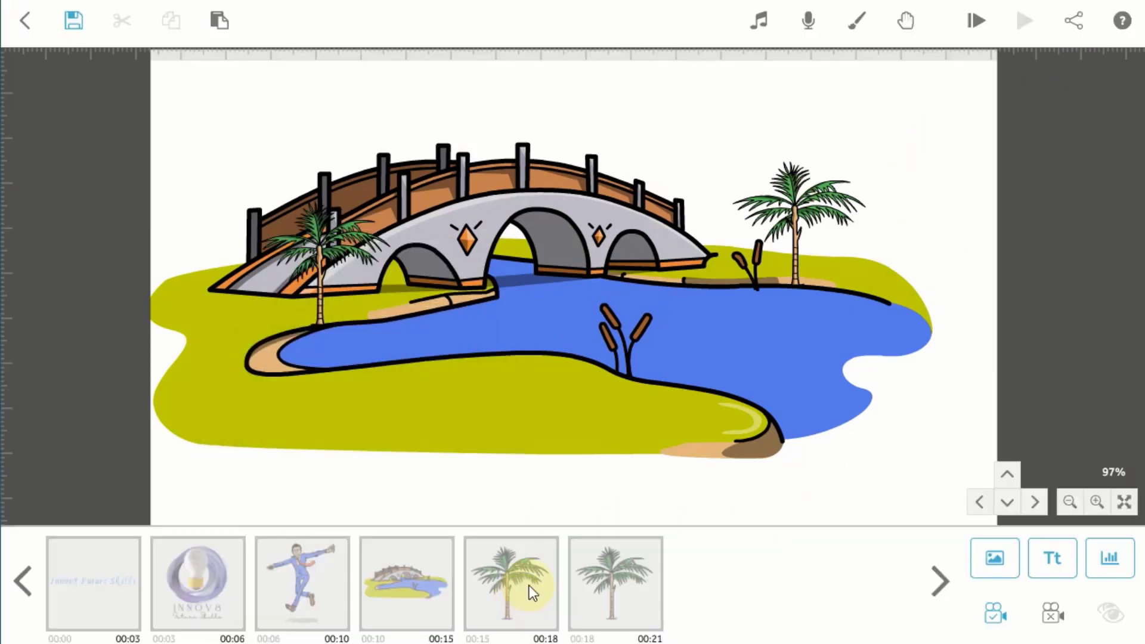
Set the bridge and river image's animate time to 10 s and preview the animation from that image.
{"action": "left_click", "coordinate": [408, 588]}
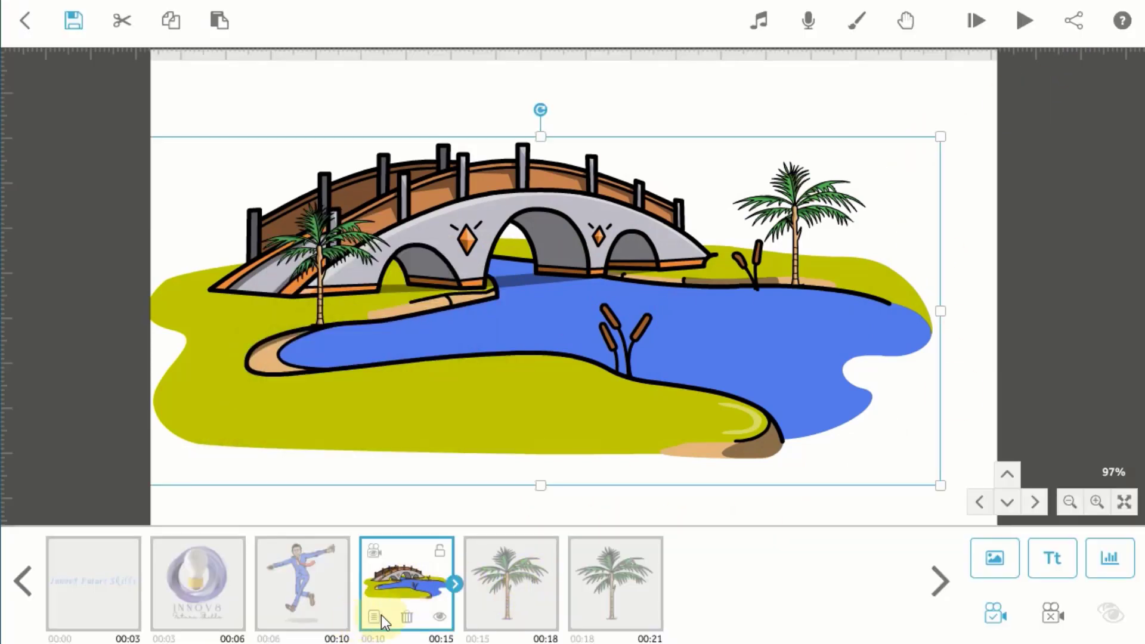
{"action": "left_click", "coordinate": [374, 619]}
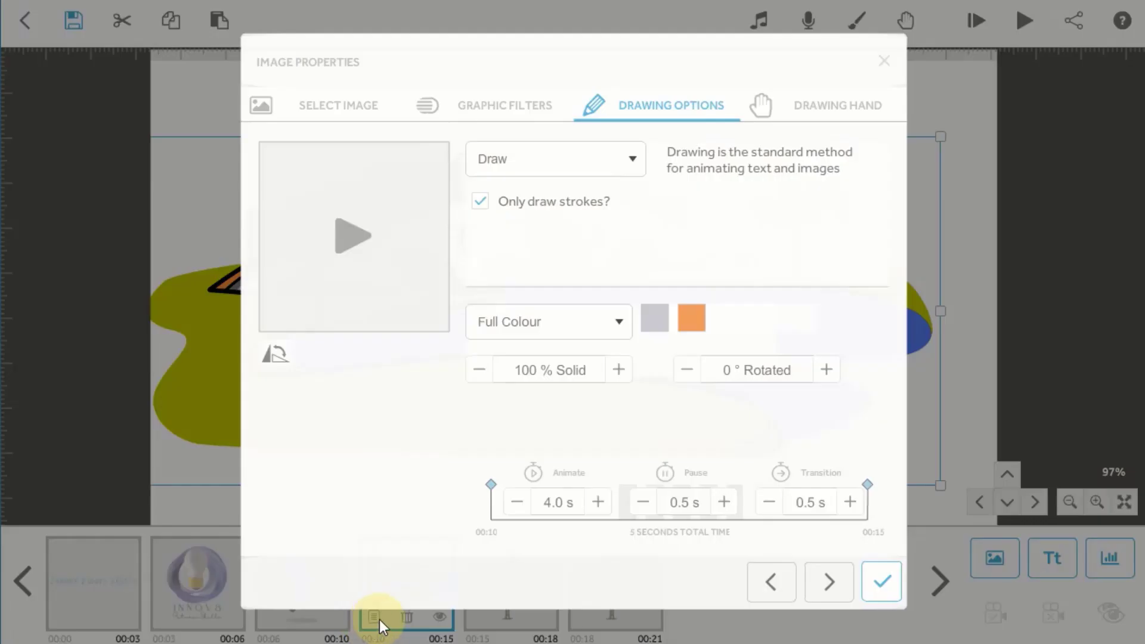
{"action": "left_click", "coordinate": [564, 501]}
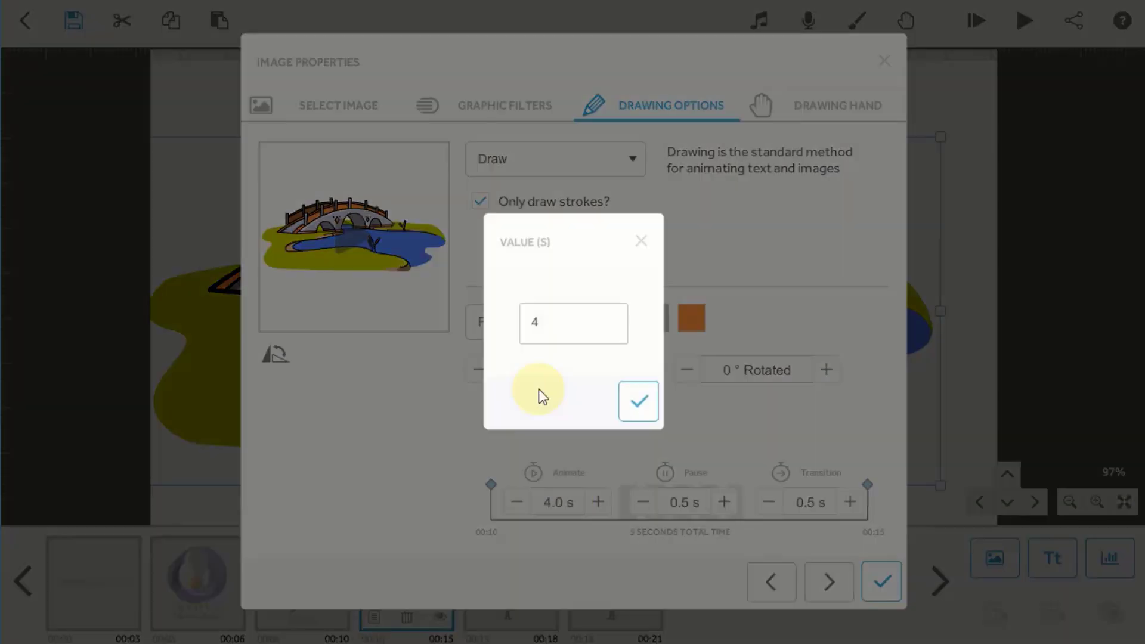
{"action": "type", "text": "1"}
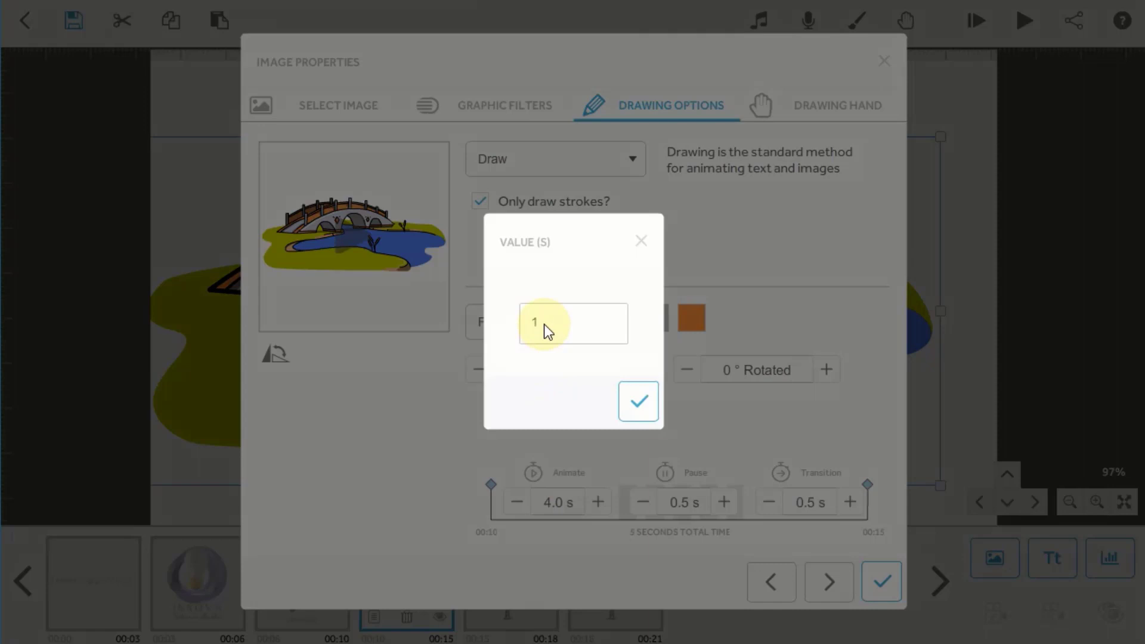
{"action": "type", "text": "0"}
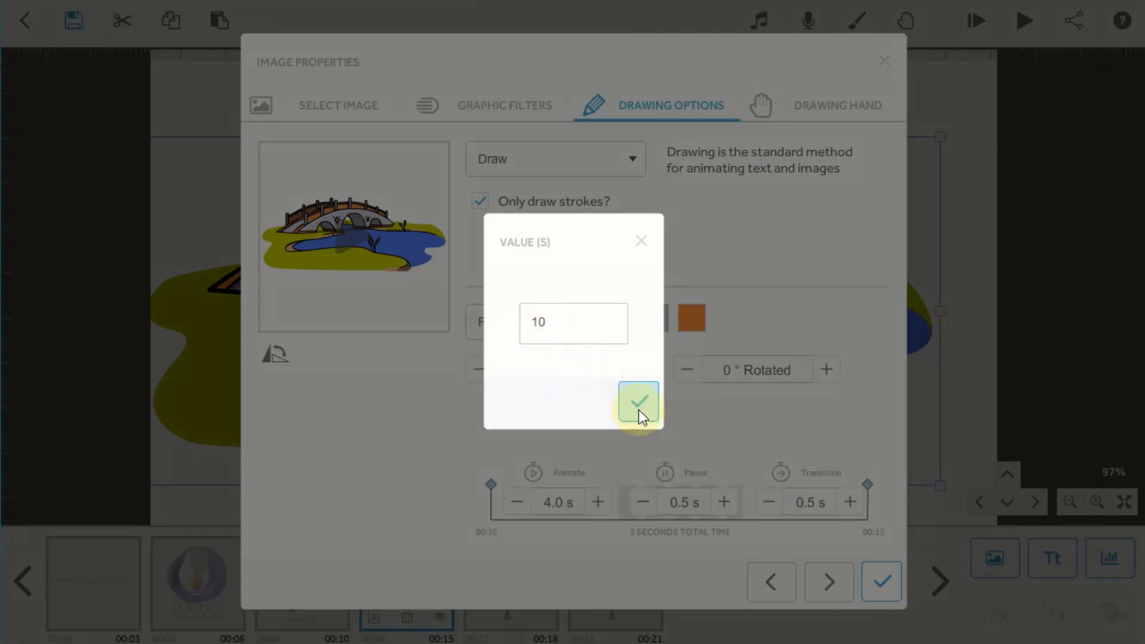
{"action": "left_click", "coordinate": [639, 410]}
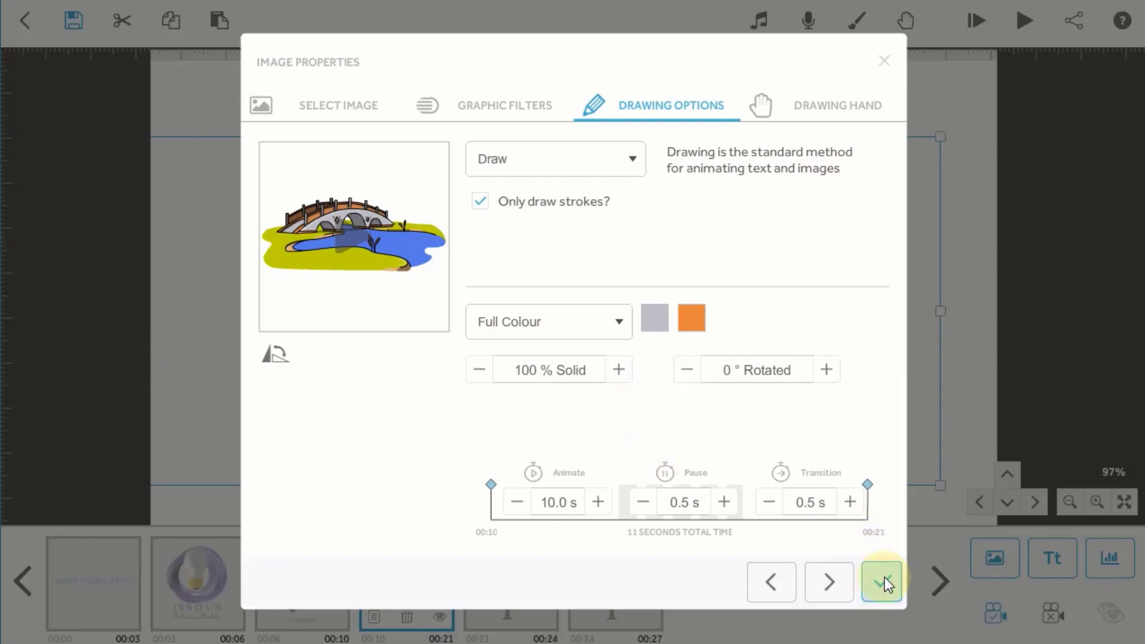
{"action": "left_click", "coordinate": [885, 577]}
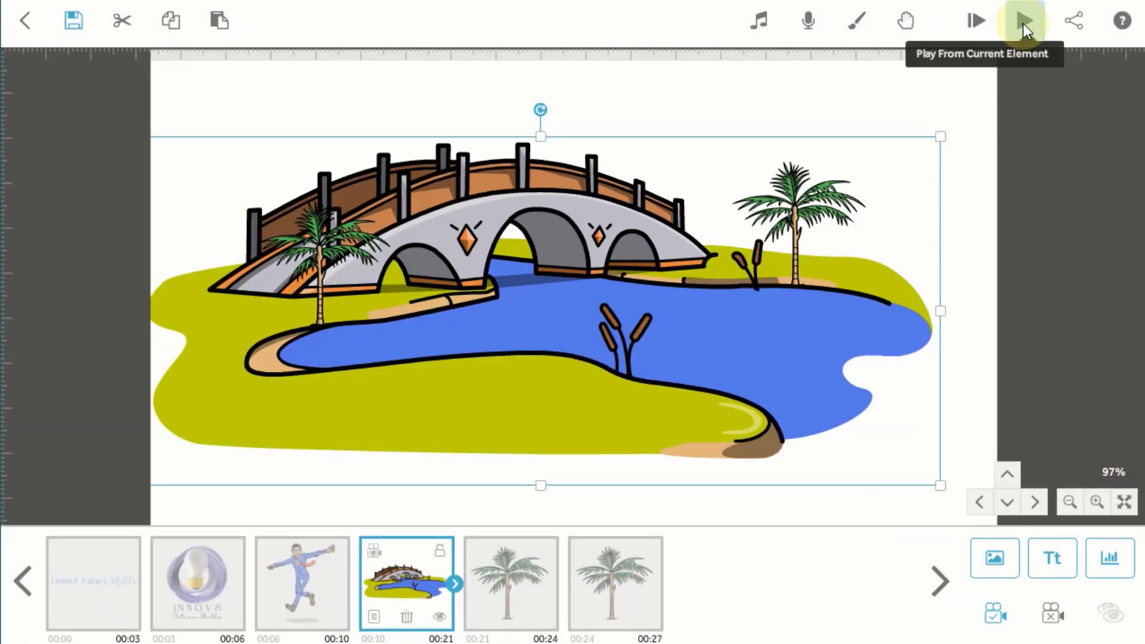
{"action": "left_click", "coordinate": [1022, 24]}
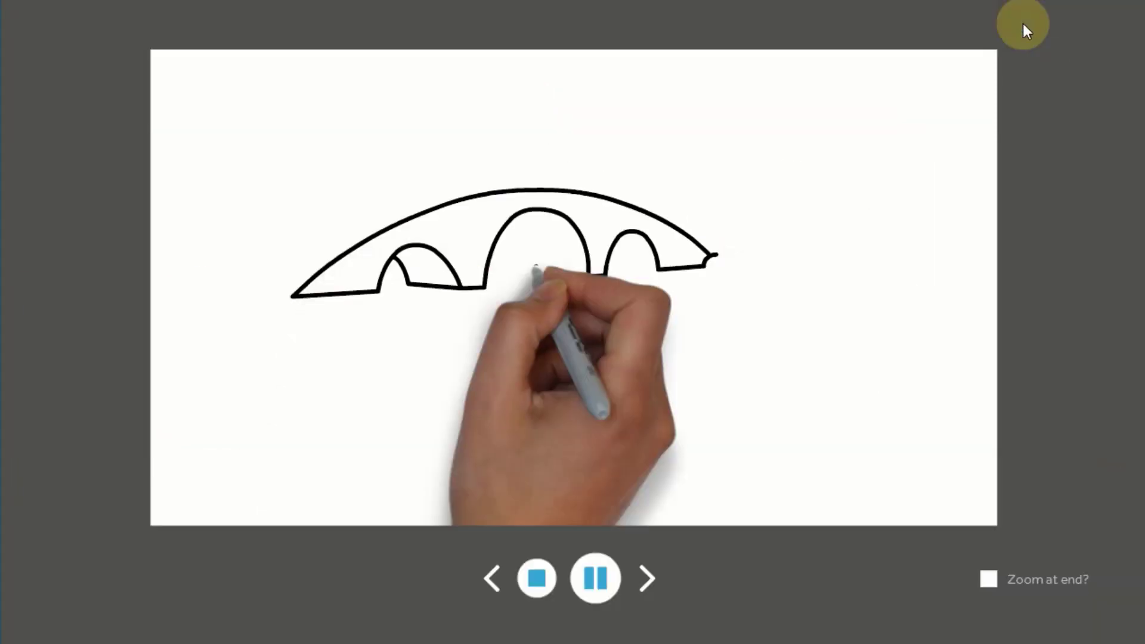